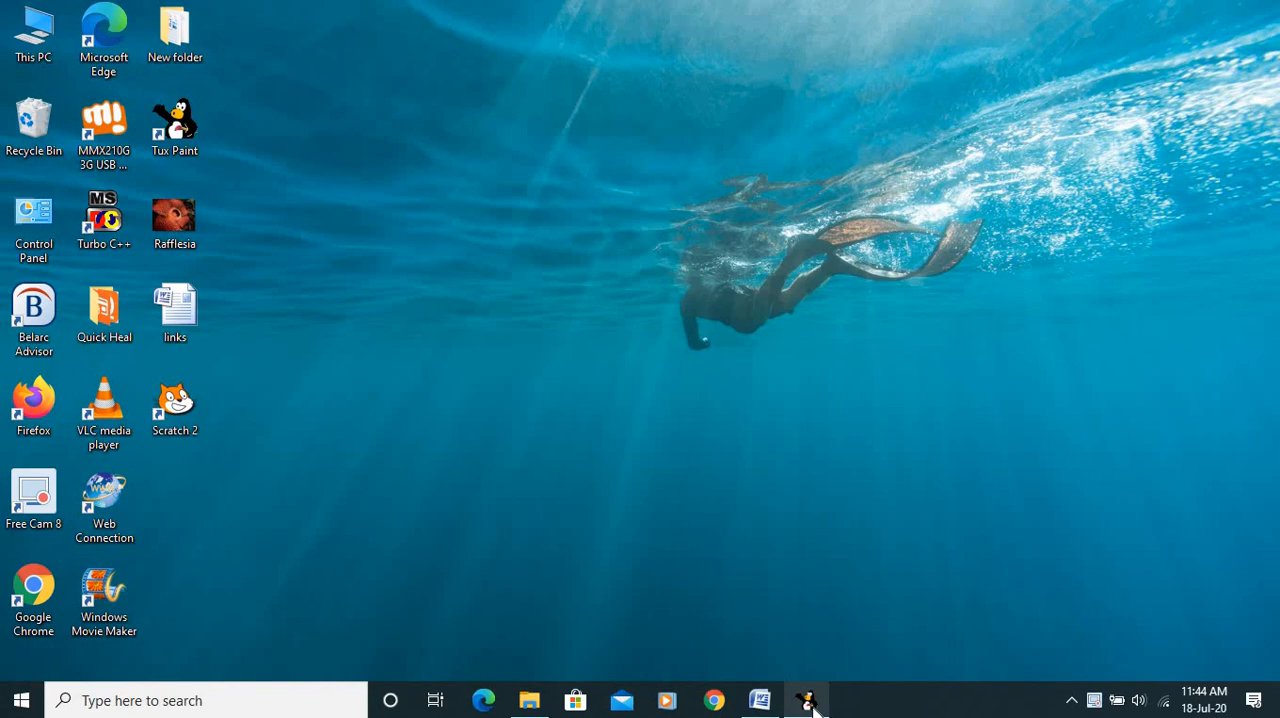
# Switch to Tux Paint and fill the bird's round body and both head feathers with red.
pyautogui.click(810, 703)
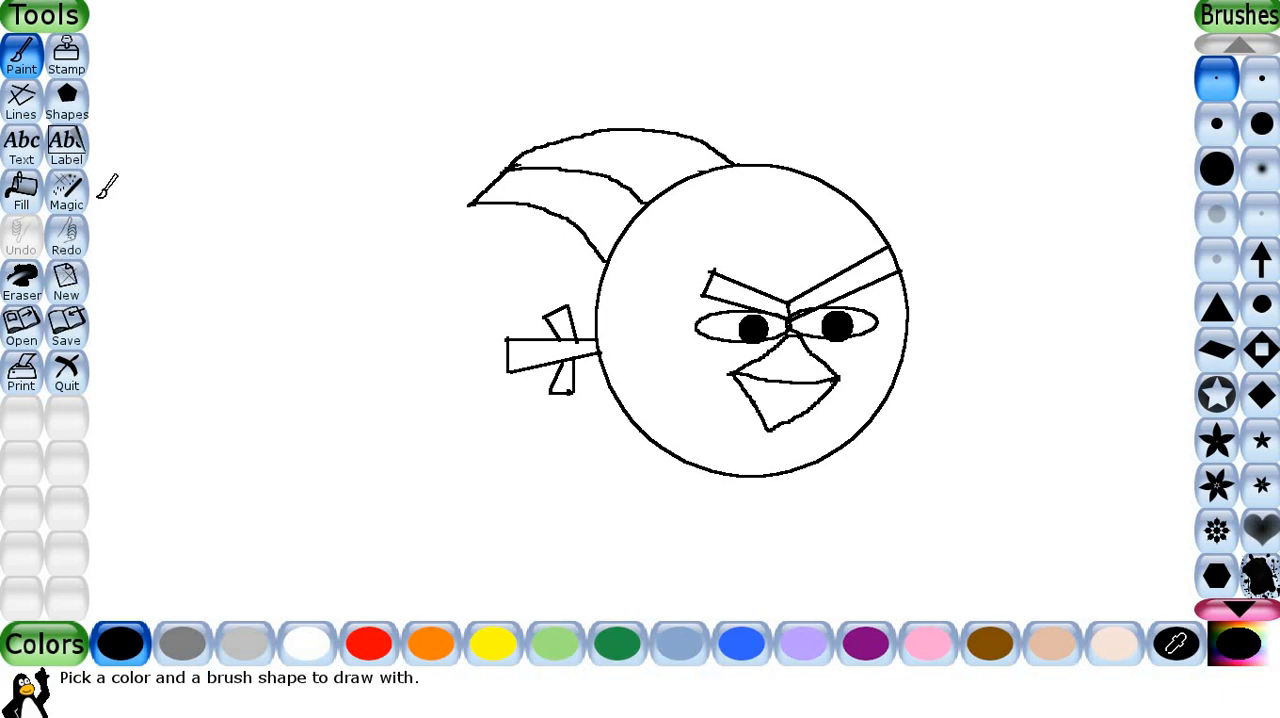
pyautogui.click(82, 122)
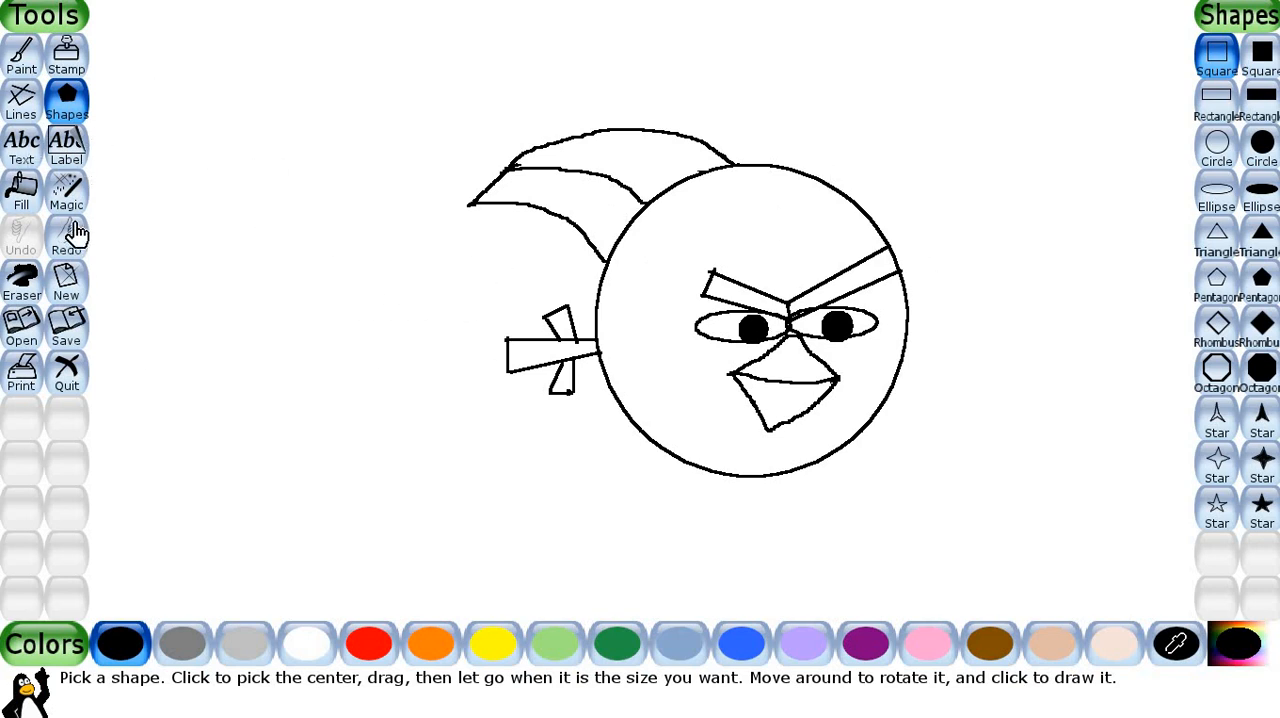
pyautogui.click(22, 195)
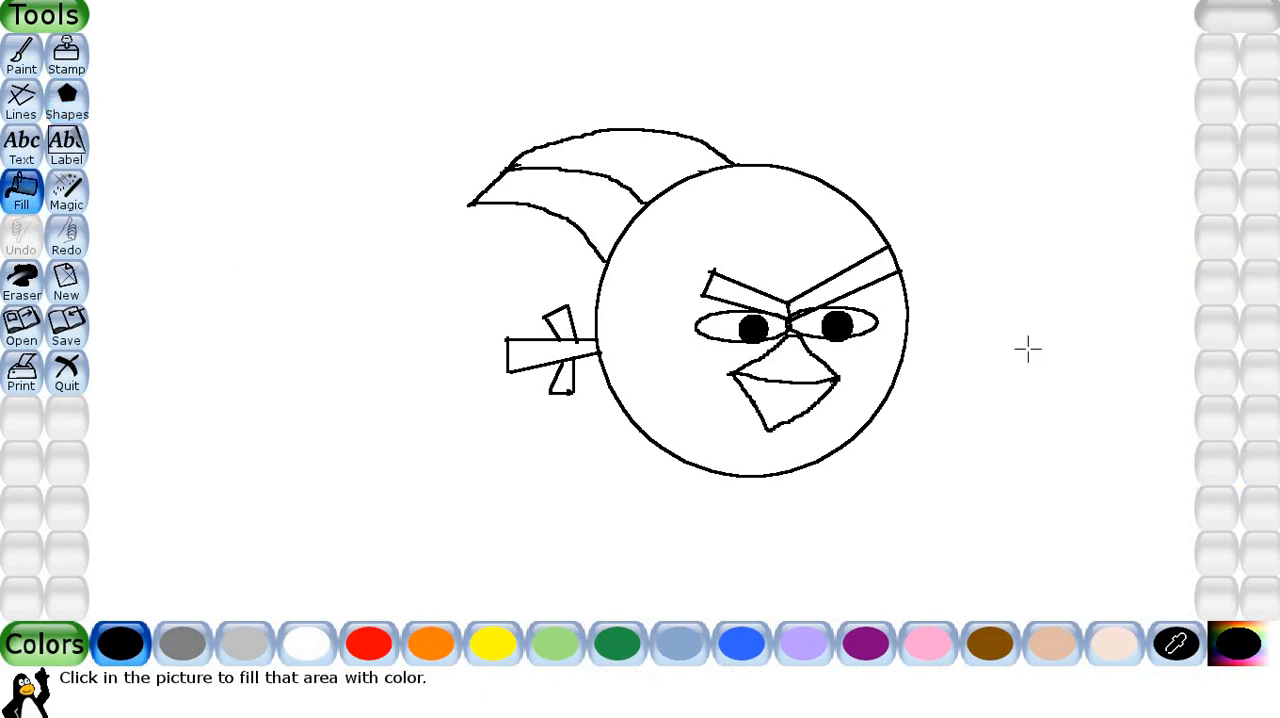
pyautogui.click(365, 658)
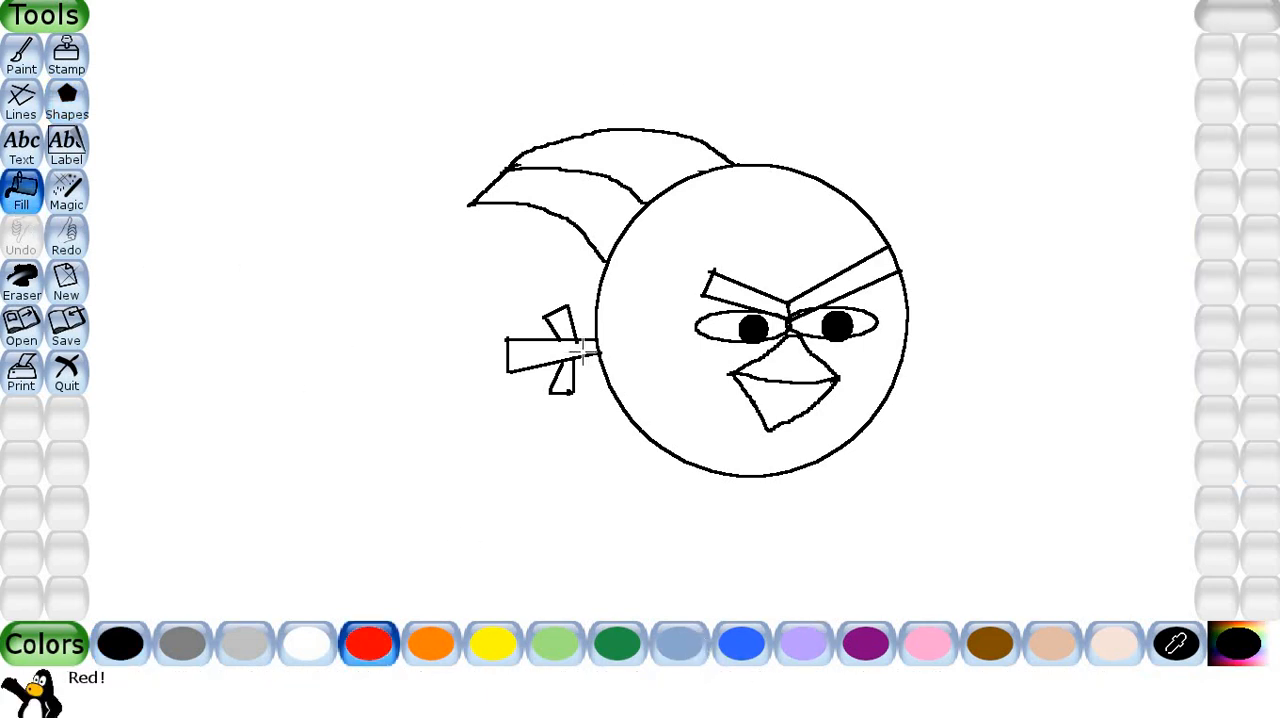
pyautogui.click(650, 315)
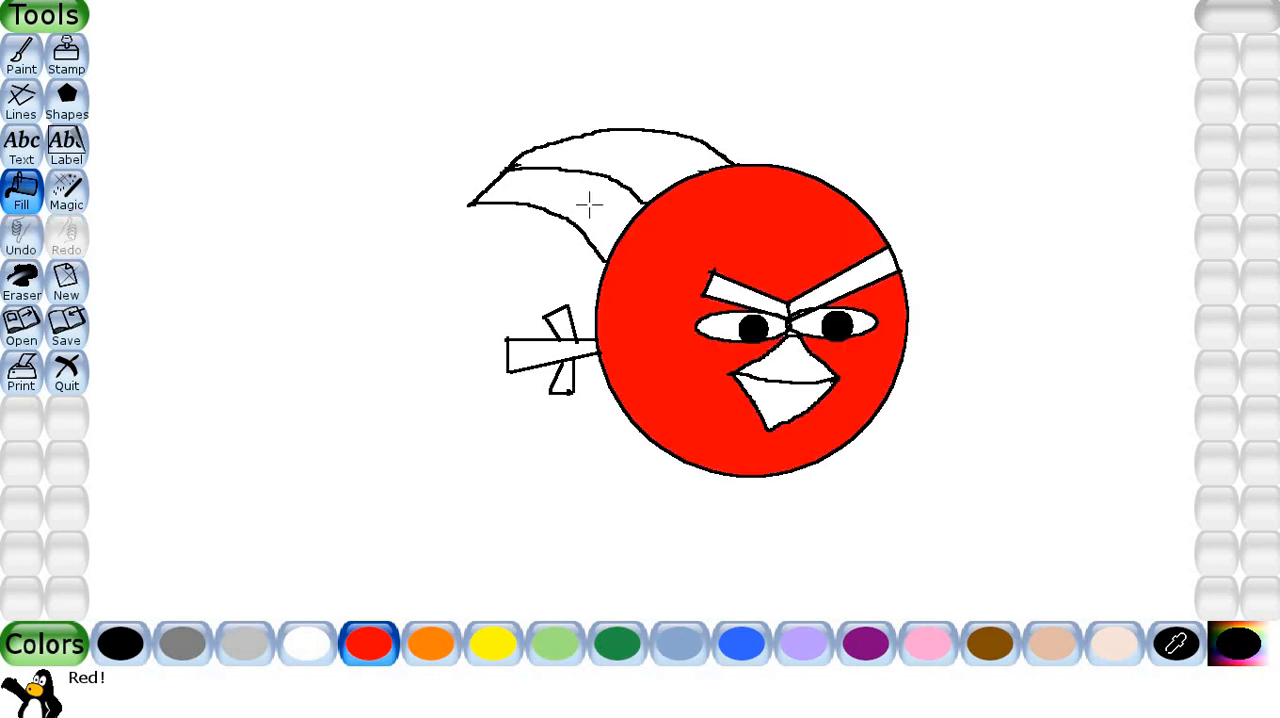
pyautogui.click(589, 204)
pyautogui.click(660, 163)
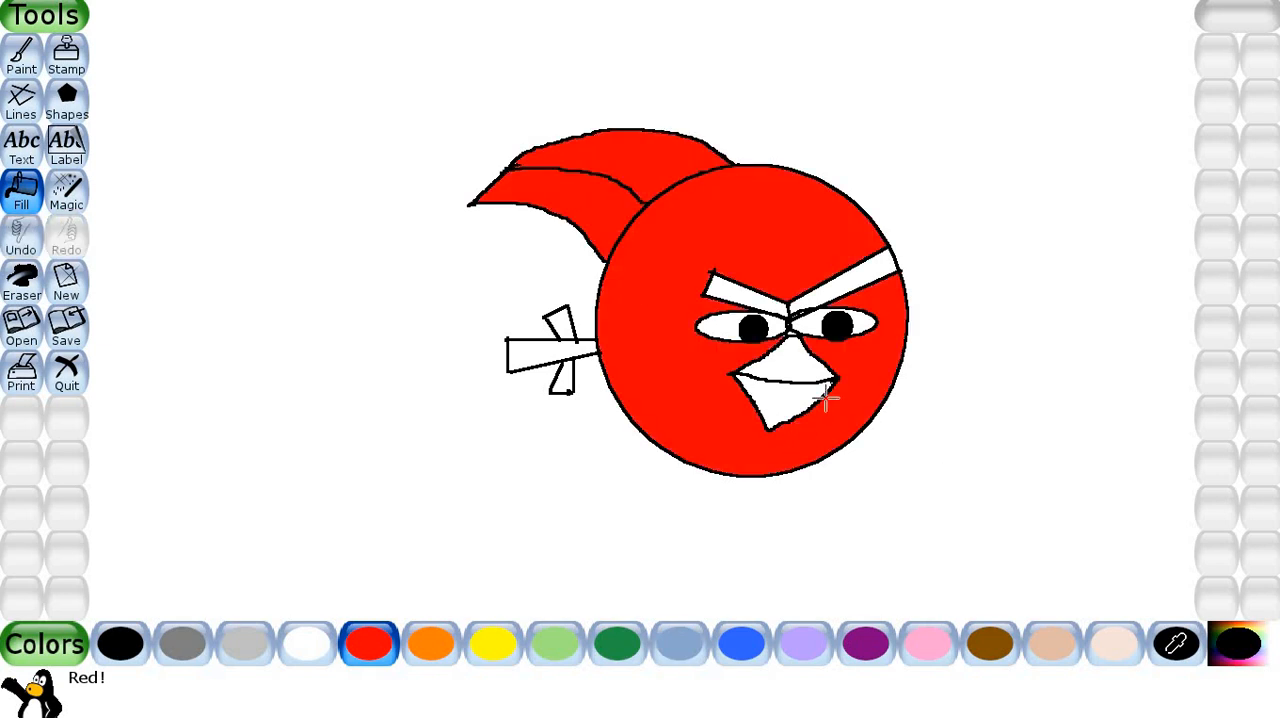
# Fill the upper and lower halves of the bird's beak with orange.
pyautogui.click(436, 652)
pyautogui.click(790, 393)
pyautogui.click(790, 370)
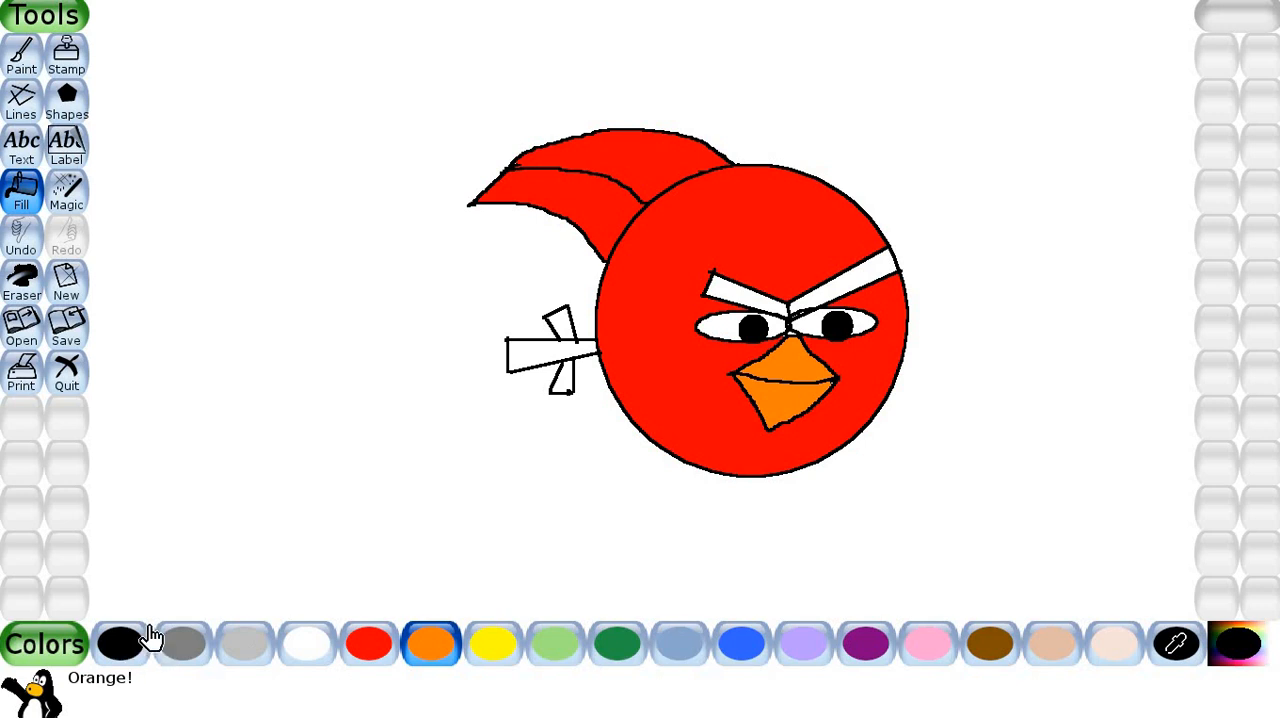
# Fill both eyebrows and all parts of the bird's tail with black.
pyautogui.click(135, 652)
pyautogui.click(742, 292)
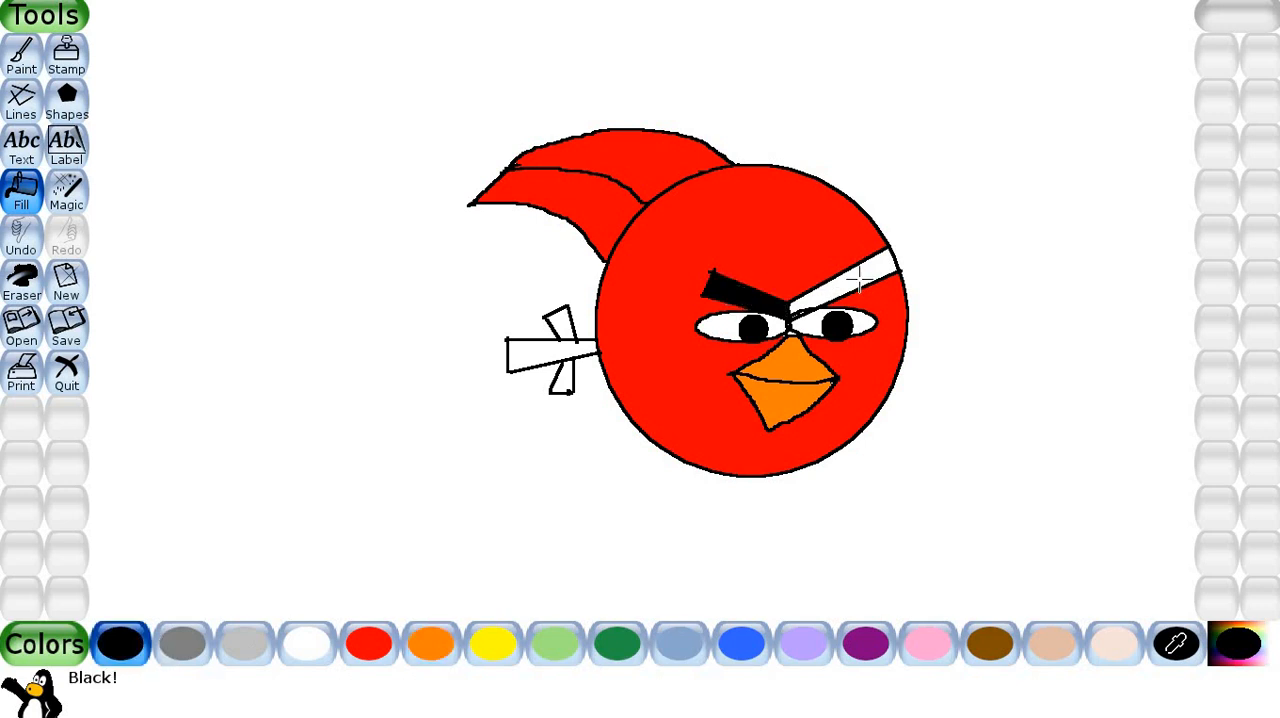
pyautogui.click(858, 283)
pyautogui.click(566, 366)
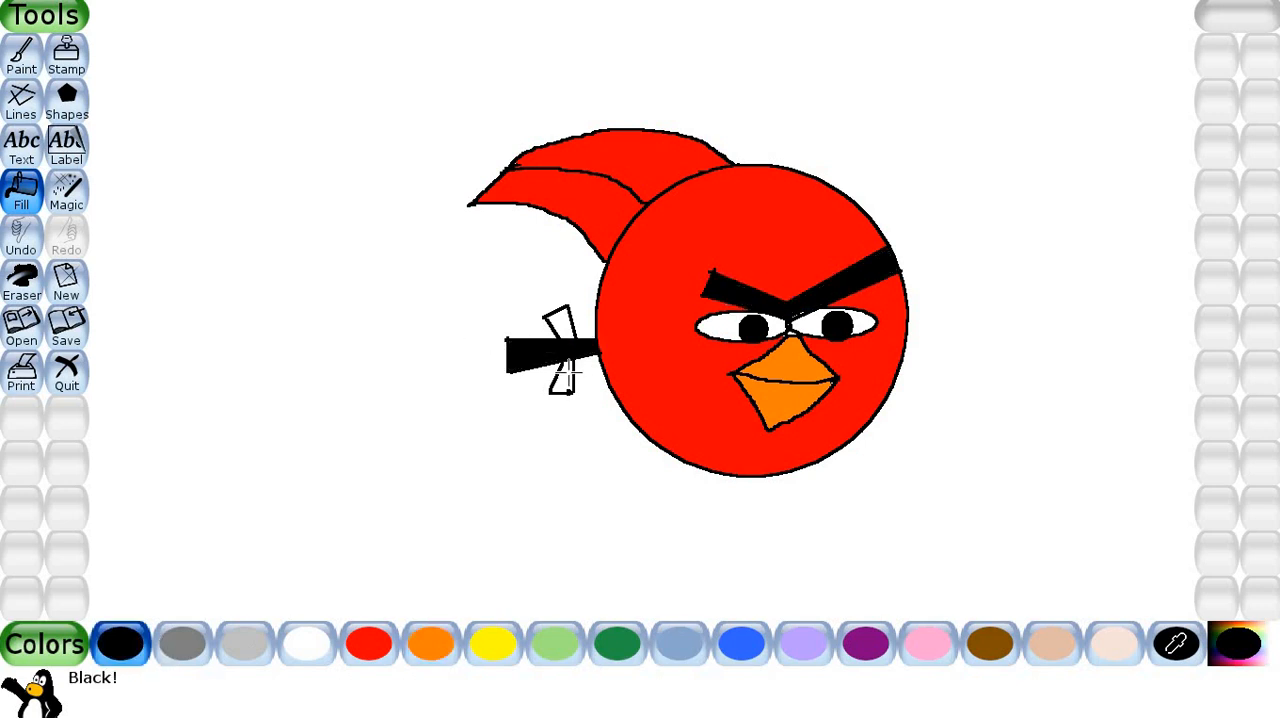
pyautogui.click(568, 367)
pyautogui.click(559, 320)
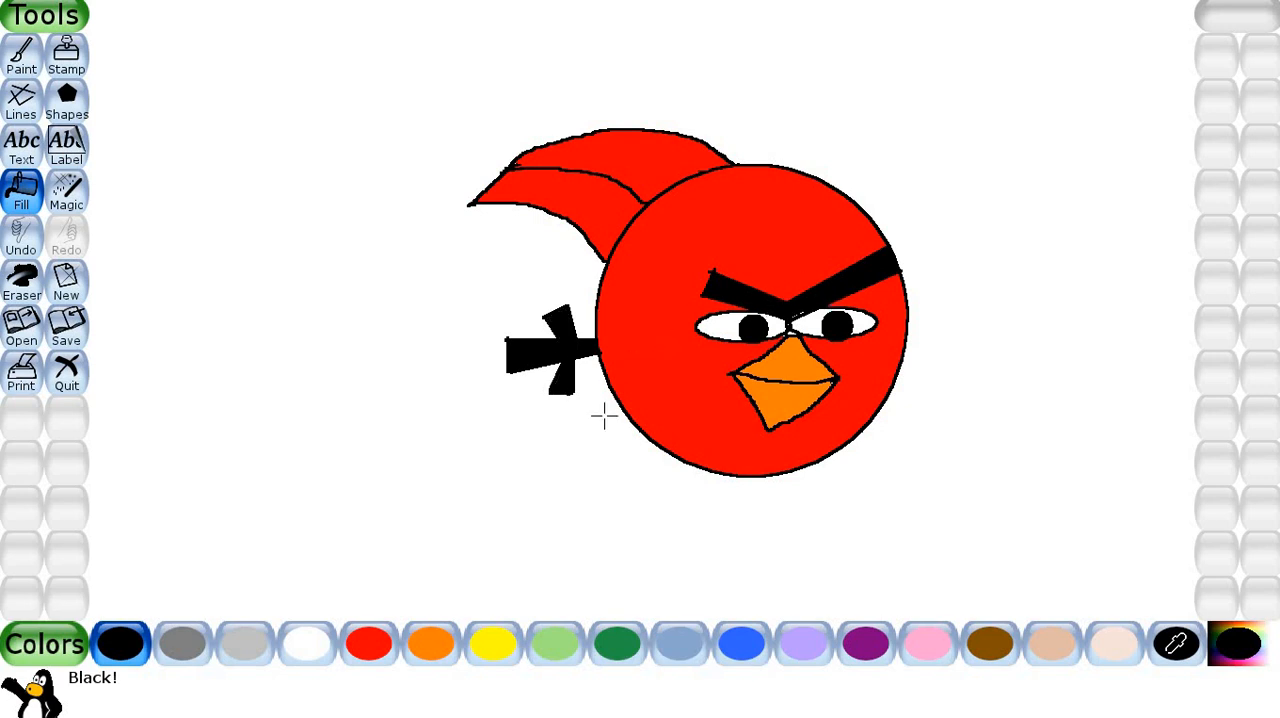
# Fill the white areas of both eyes with yellow.
pyautogui.click(510, 655)
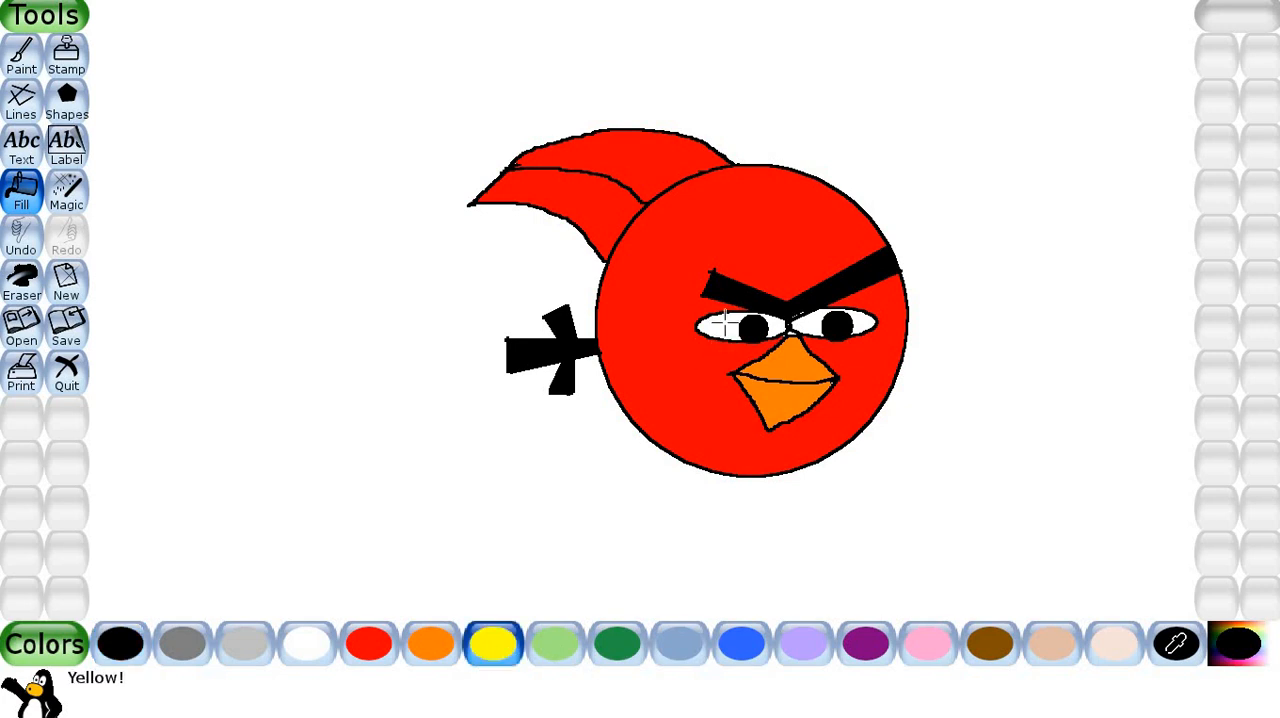
pyautogui.click(727, 322)
pyautogui.click(813, 321)
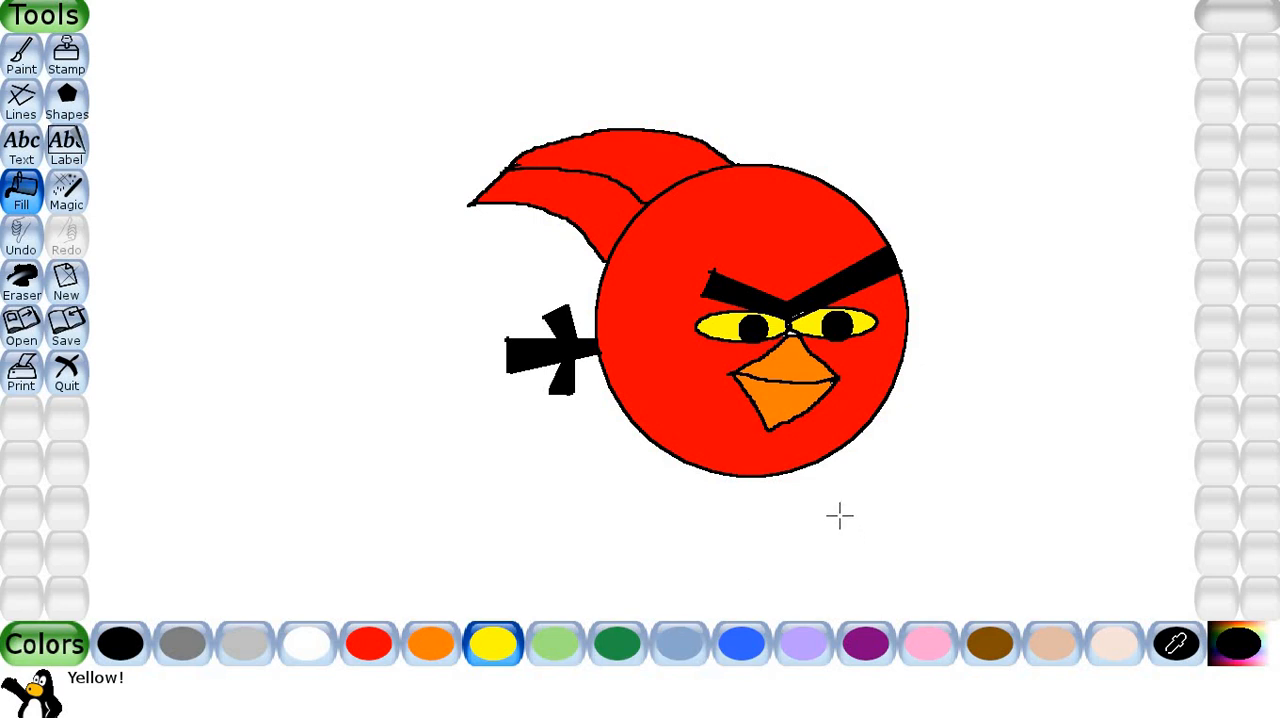
# Activate the Text tool with the wide sans-serif letter style, the second one in the second row of fonts.
pyautogui.click(24, 155)
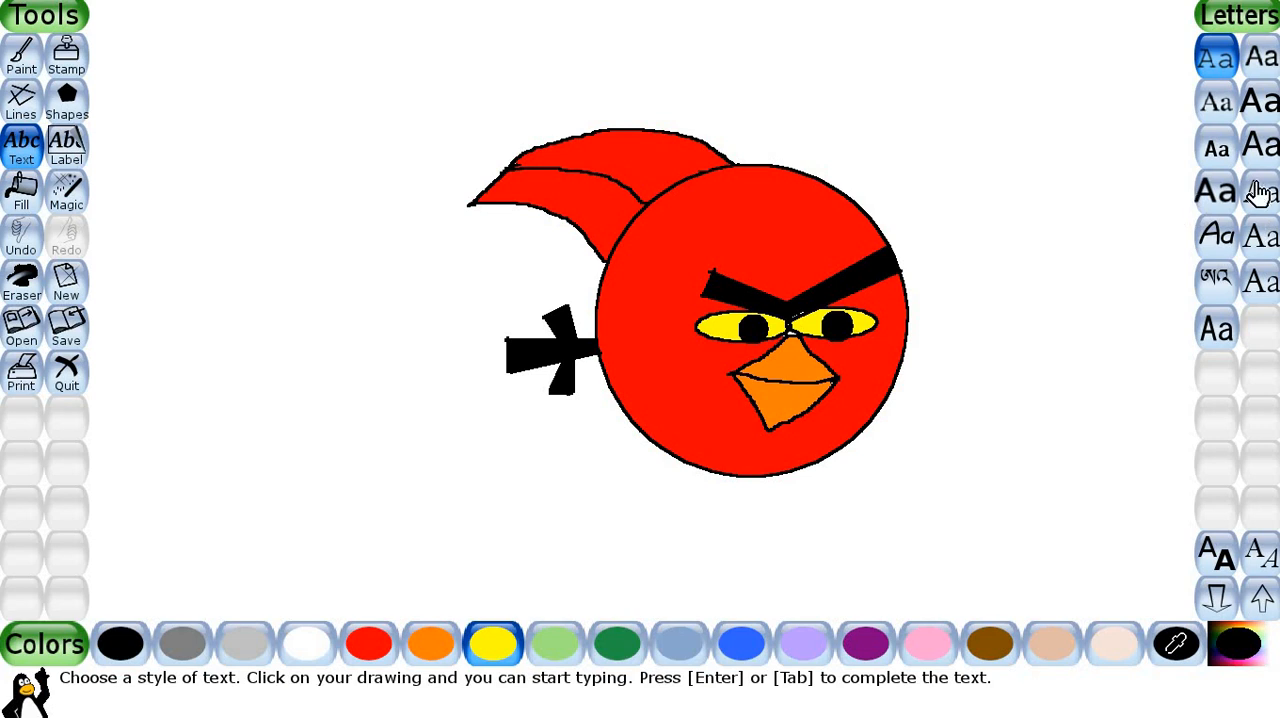
pyautogui.click(1261, 104)
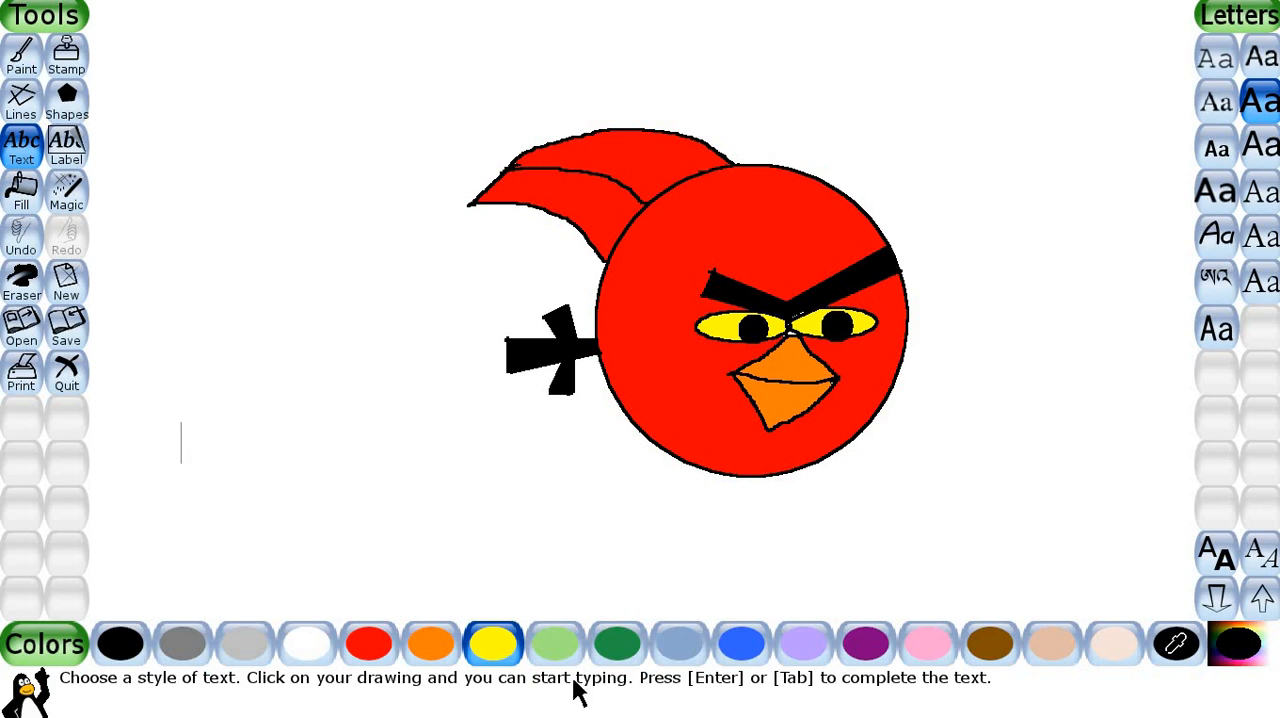
# Write the caption "ANGRY BIRD" in purple on the blank area below and left of the bird's tail.
pyautogui.click(862, 648)
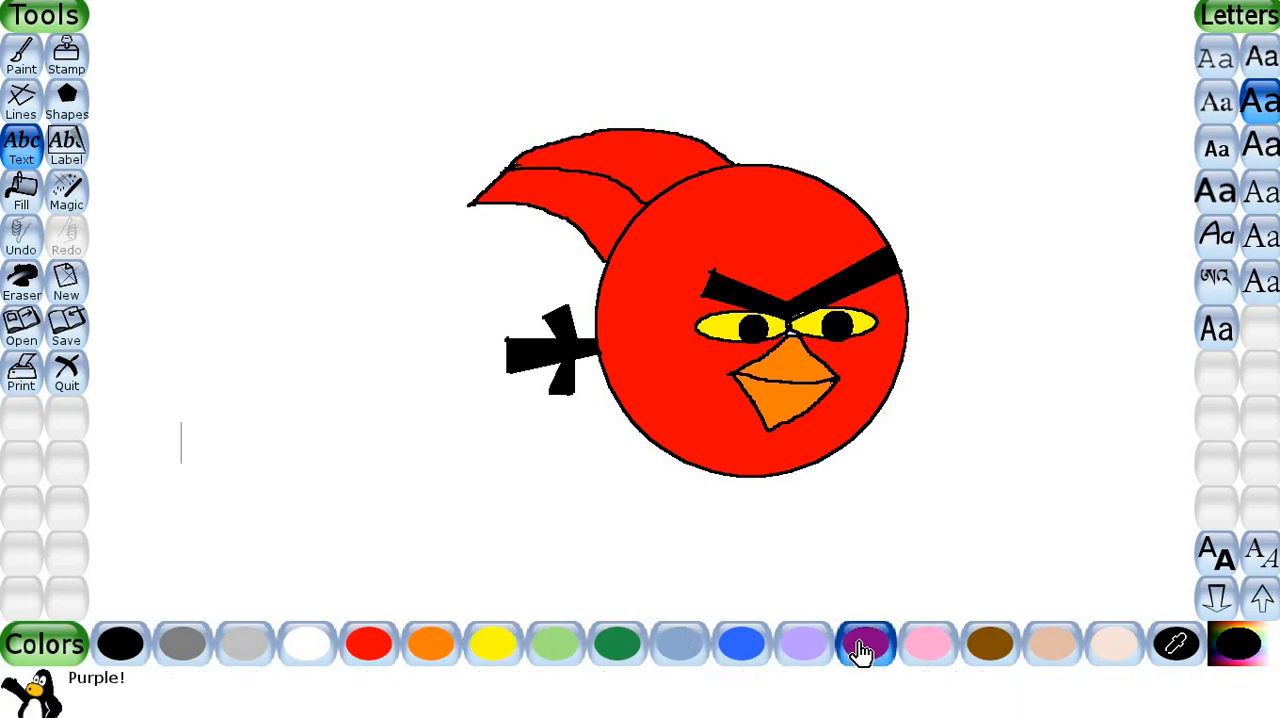
pyautogui.write('AN')
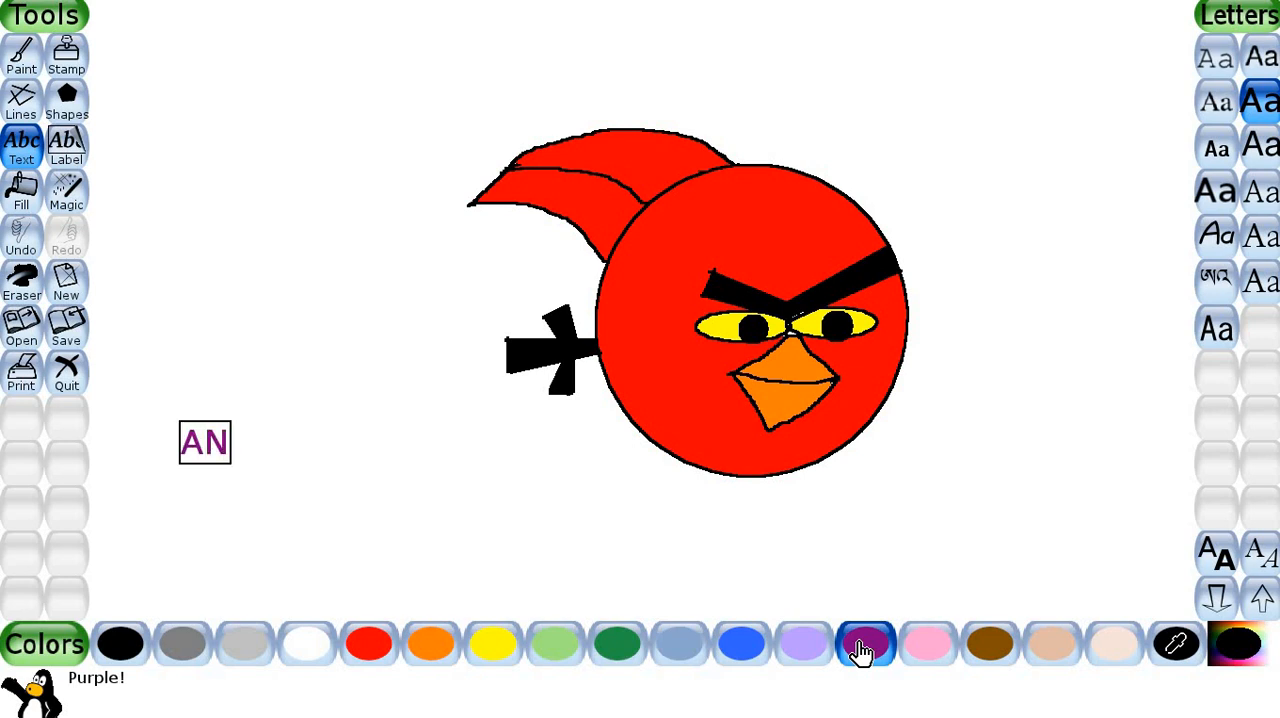
pyautogui.write('GRY')
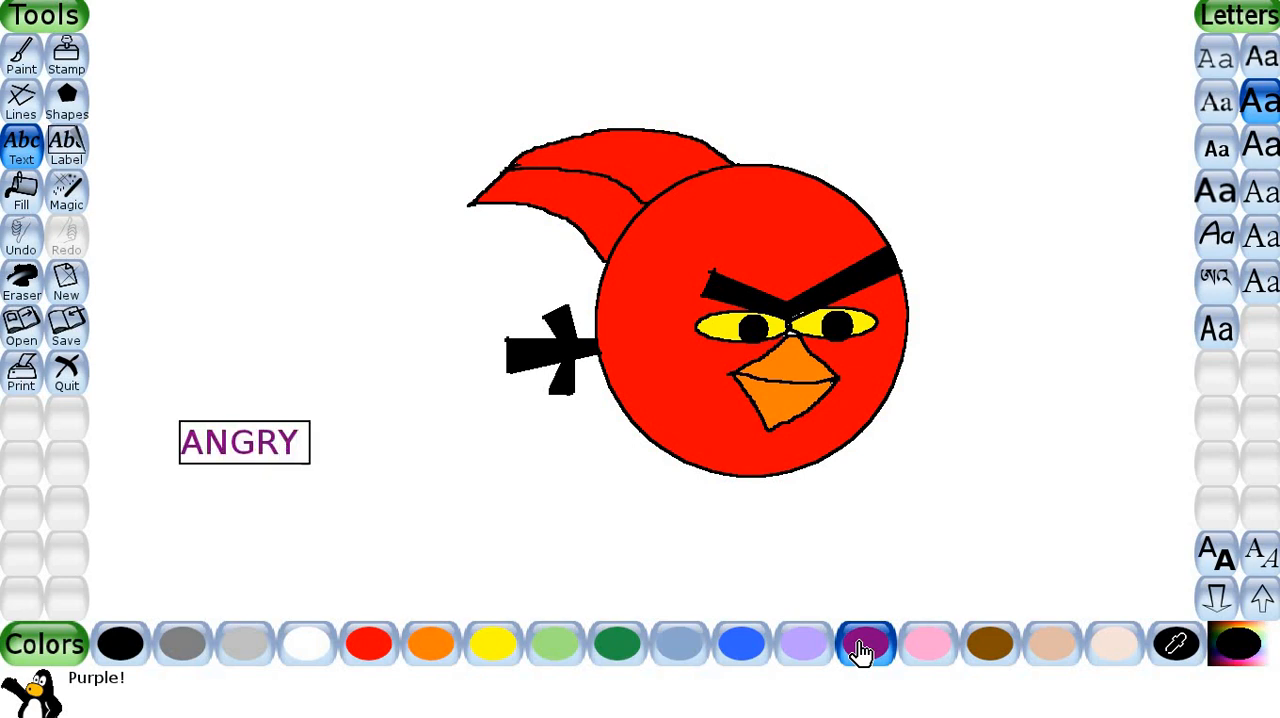
pyautogui.write(' BIRD')
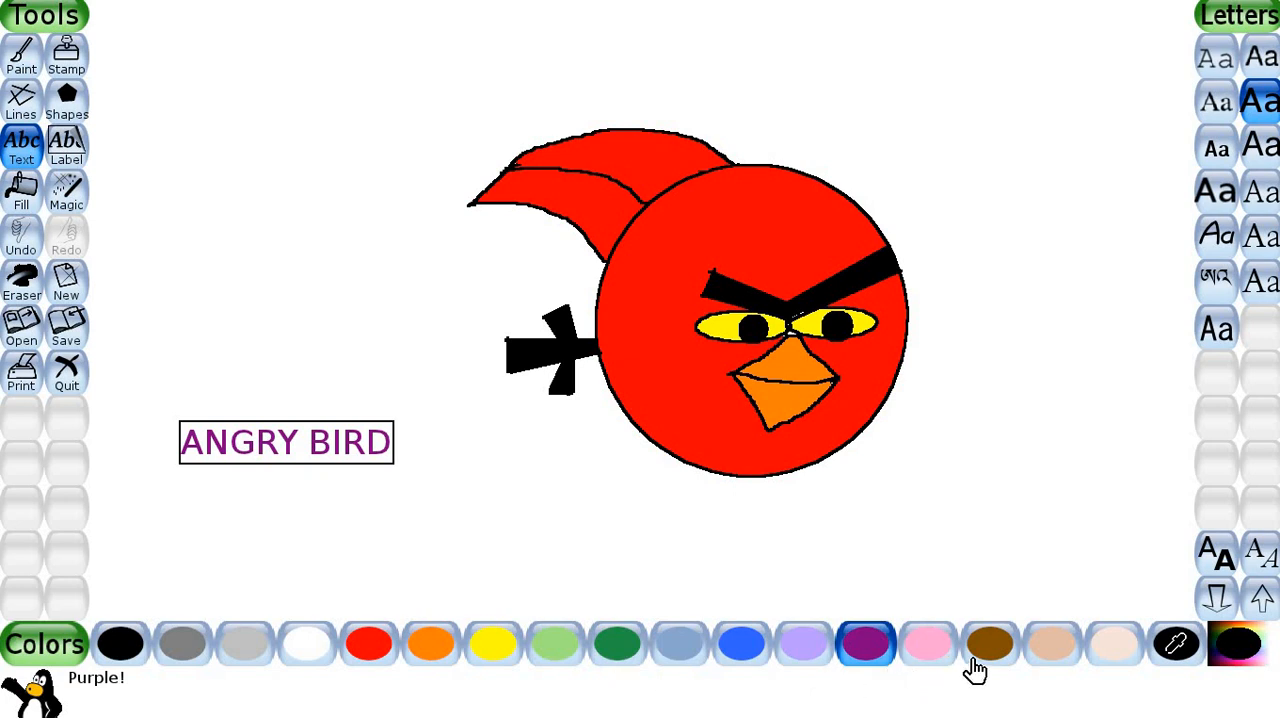
# Try a tan fill on the white background and undo both the fill and the caption.
pyautogui.click(1060, 658)
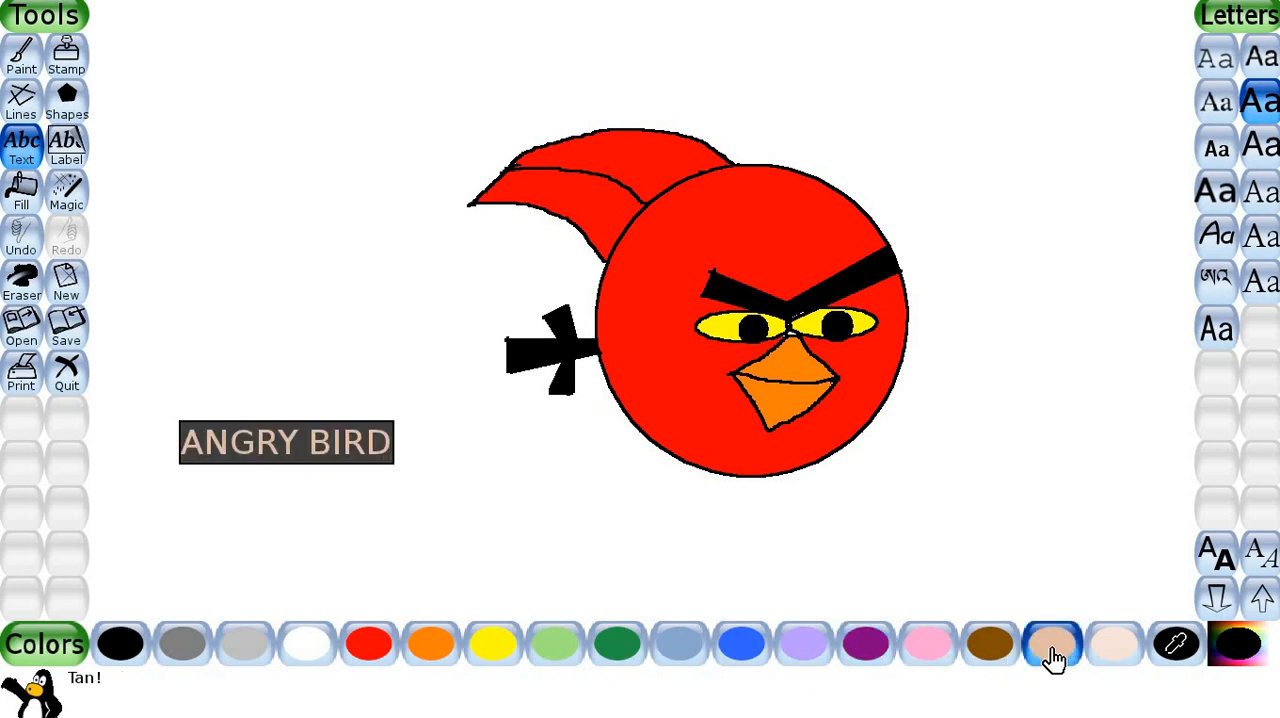
pyautogui.click(22, 195)
pyautogui.click(298, 202)
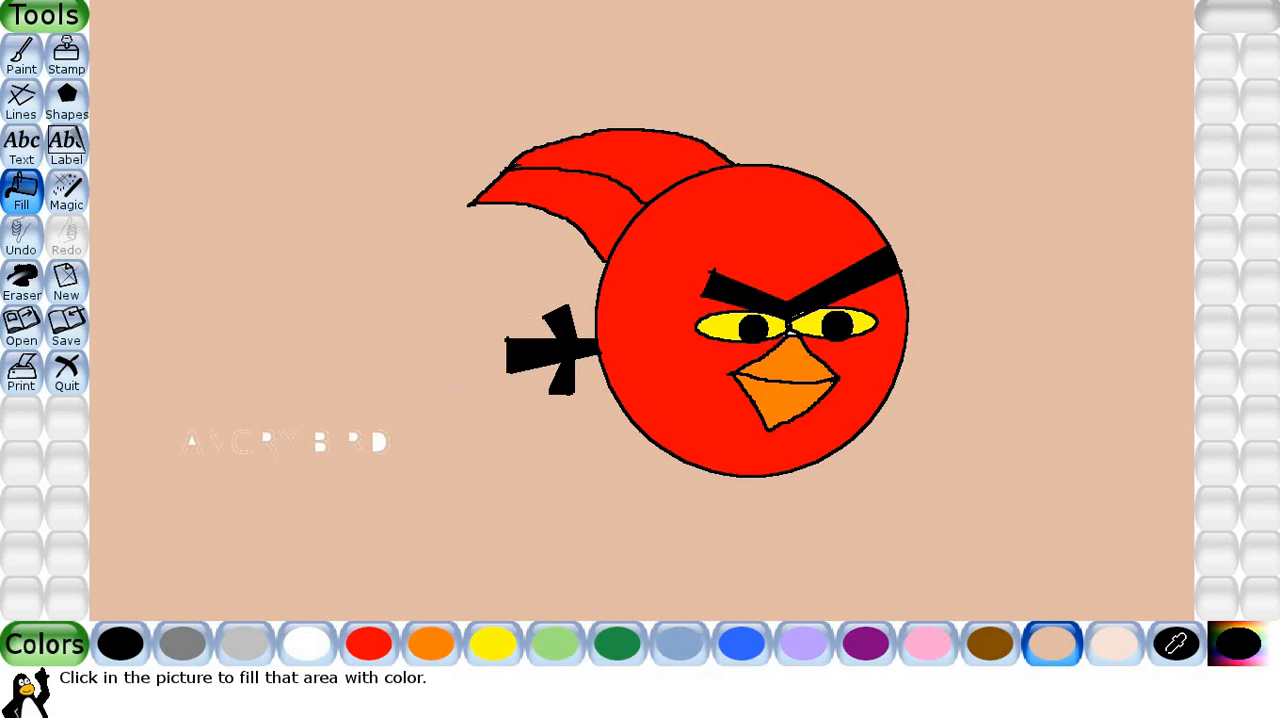
pyautogui.click(21, 240)
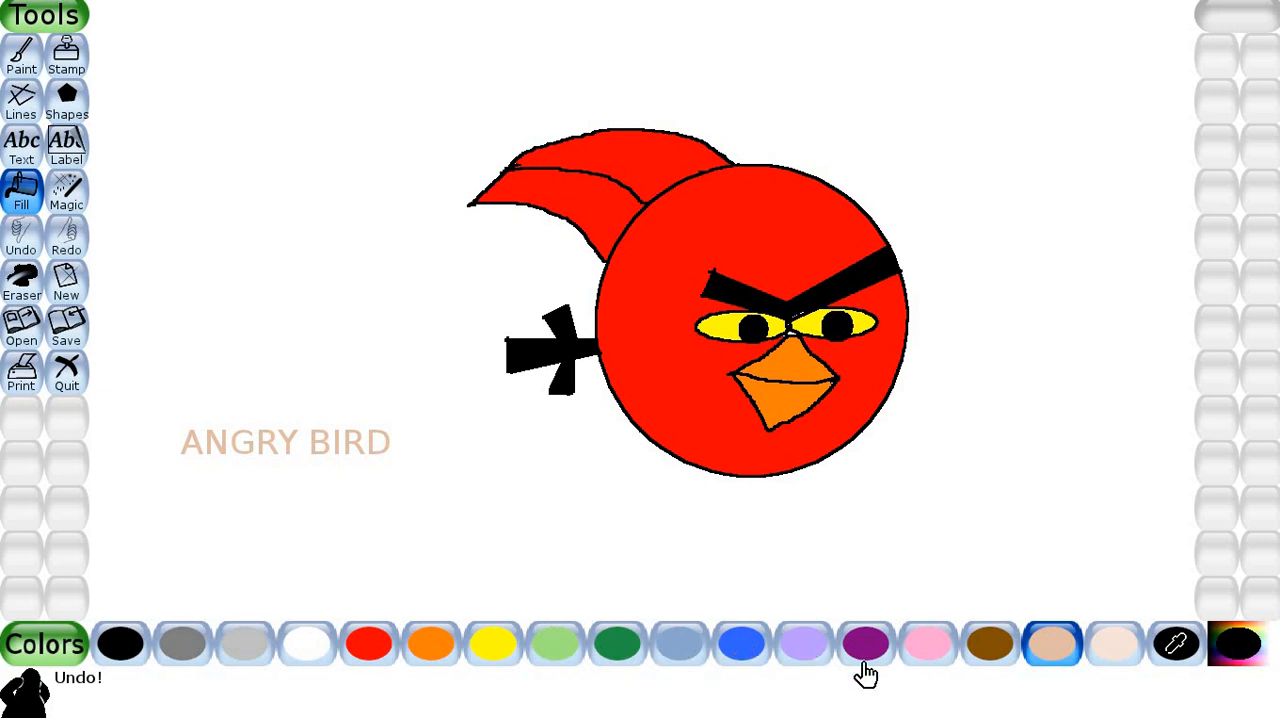
pyautogui.click(21, 240)
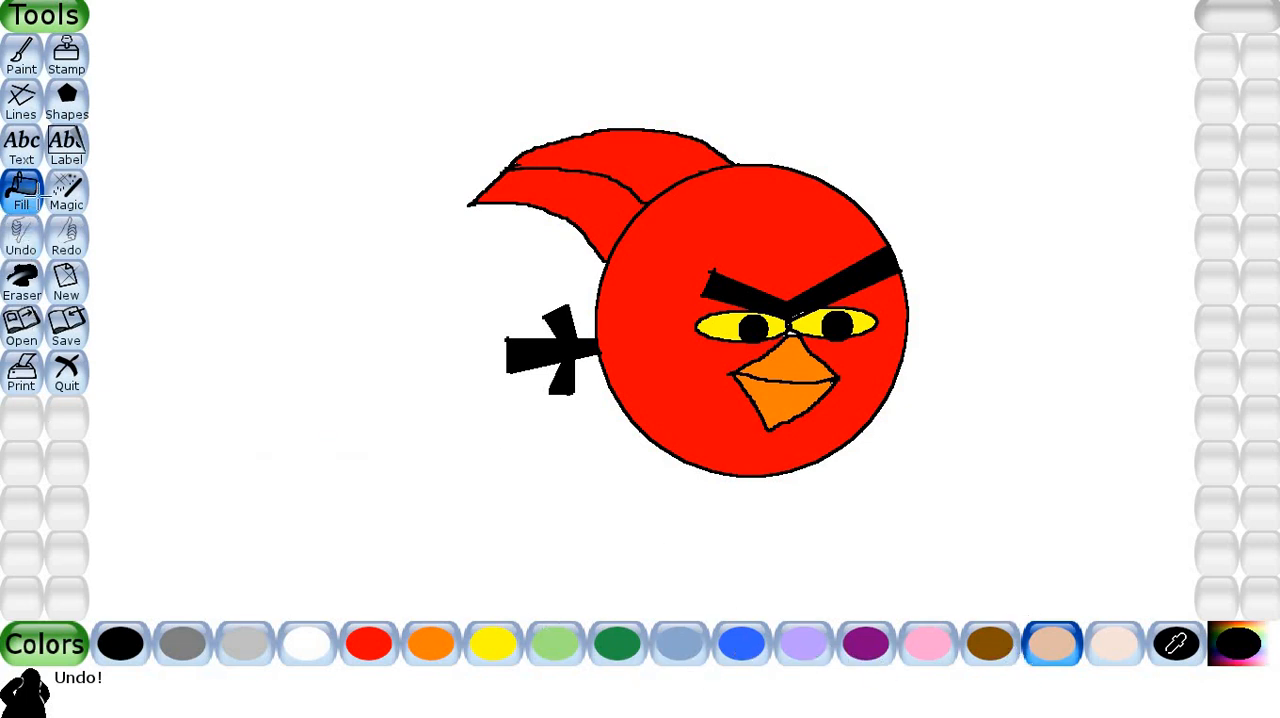
# Write the caption "ANGRY BIRD" in red on the blank area below and left of the bird's tail.
pyautogui.click(24, 158)
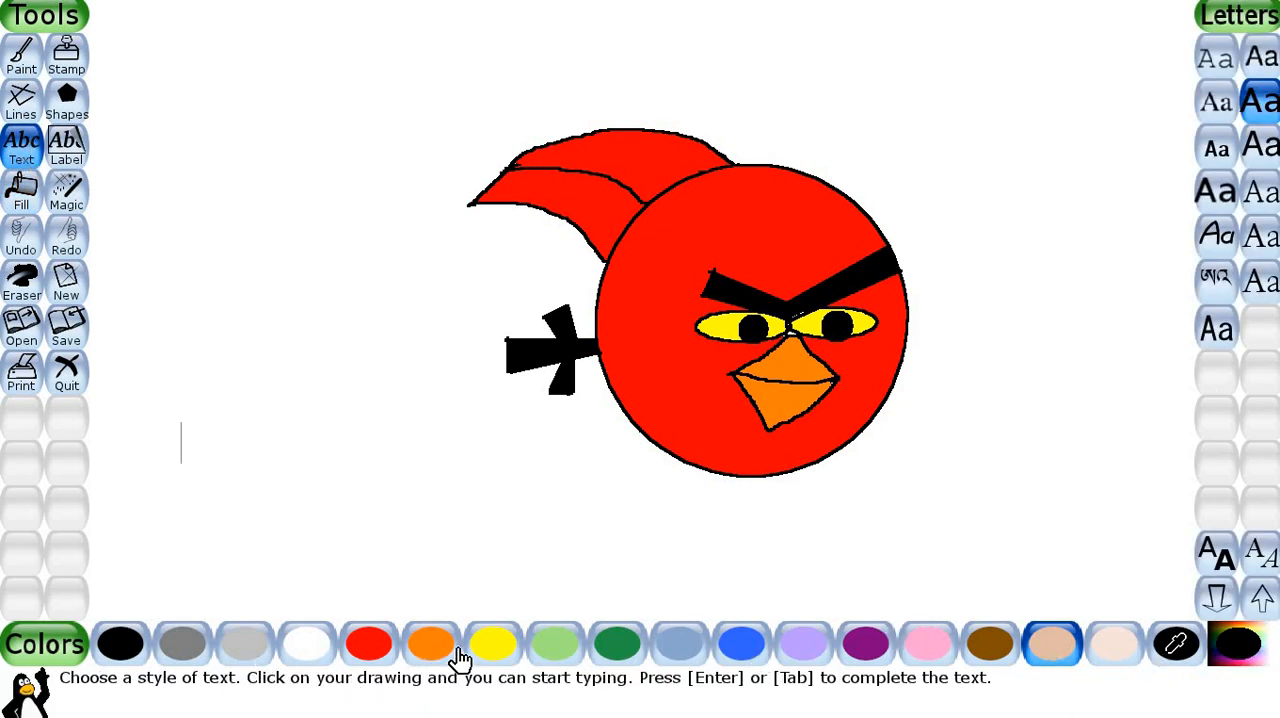
pyautogui.click(368, 645)
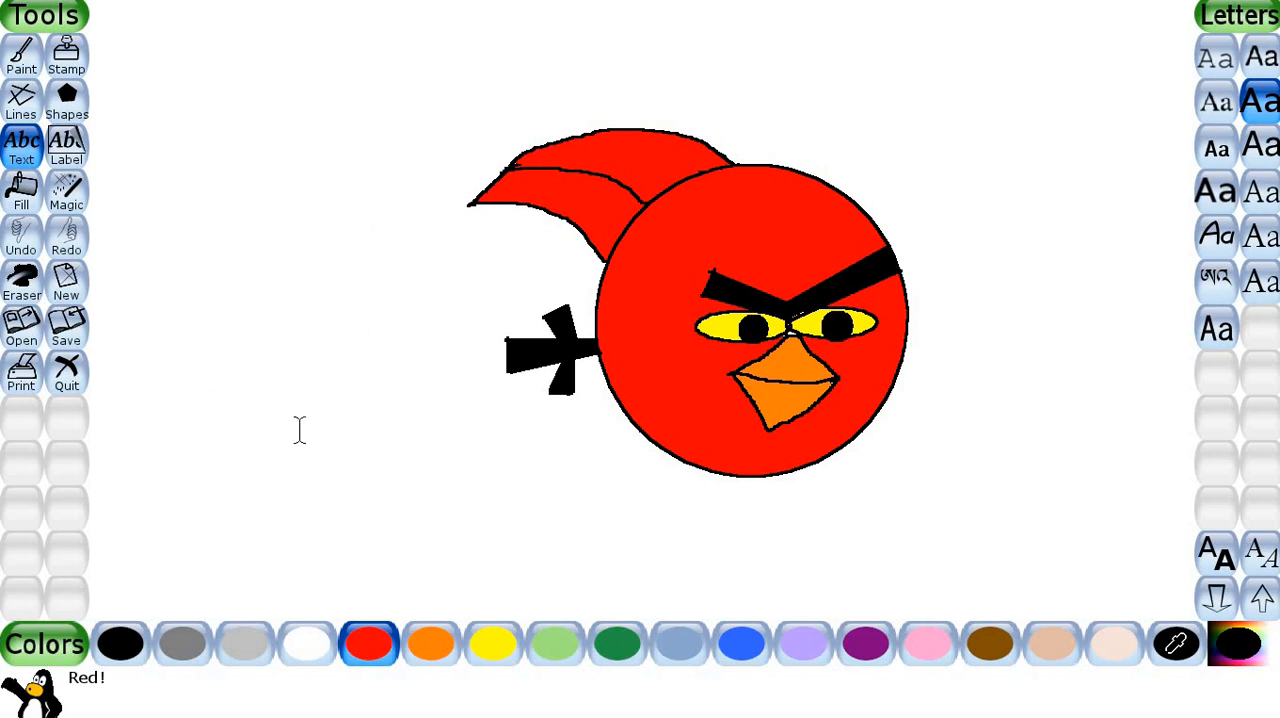
pyautogui.write('ANG')
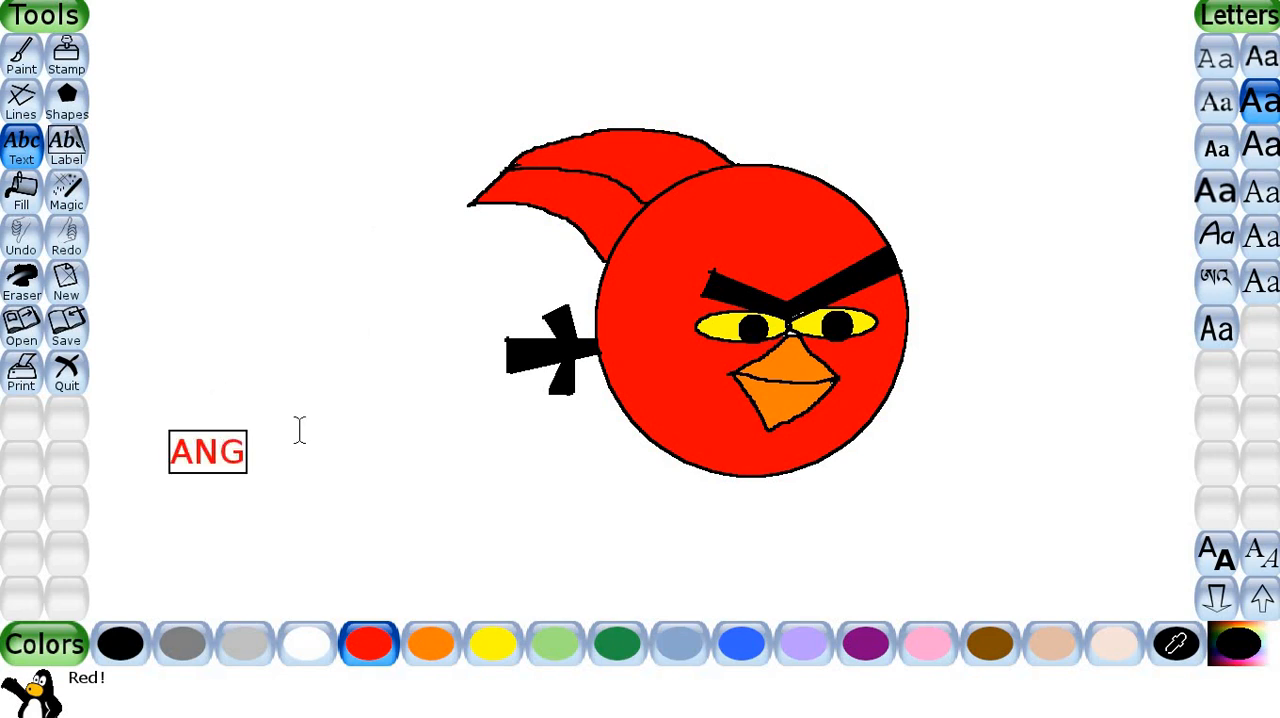
pyautogui.write('RY BIRD')
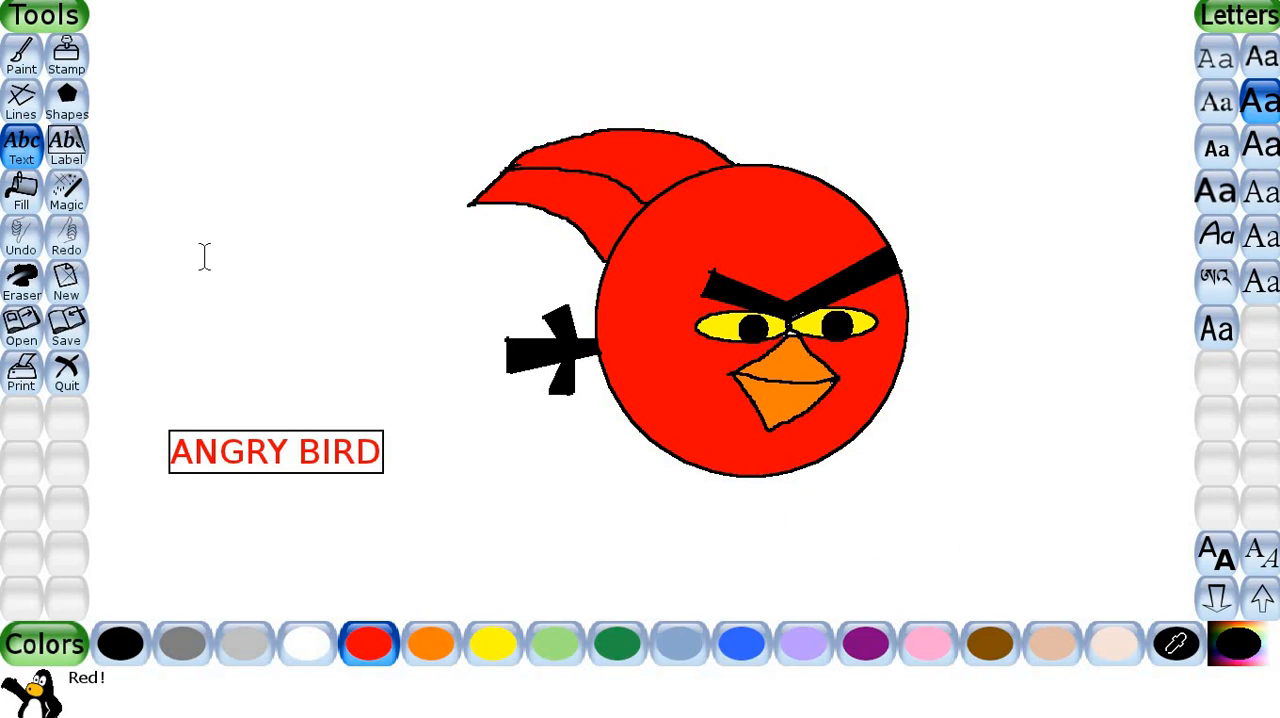
# Use the Blind magic effect to pull four red blinds across the upper edge of the picture, stopping above the bird's feathers.
pyautogui.click(70, 195)
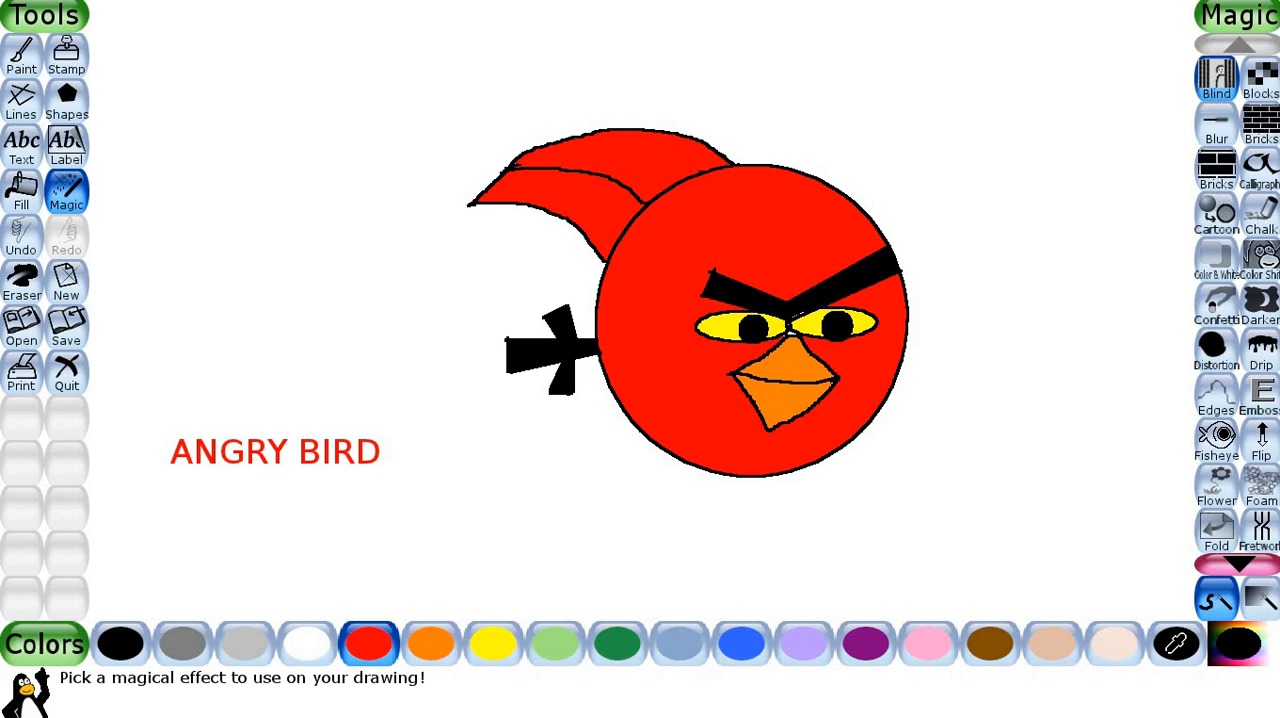
pyautogui.click(1218, 98)
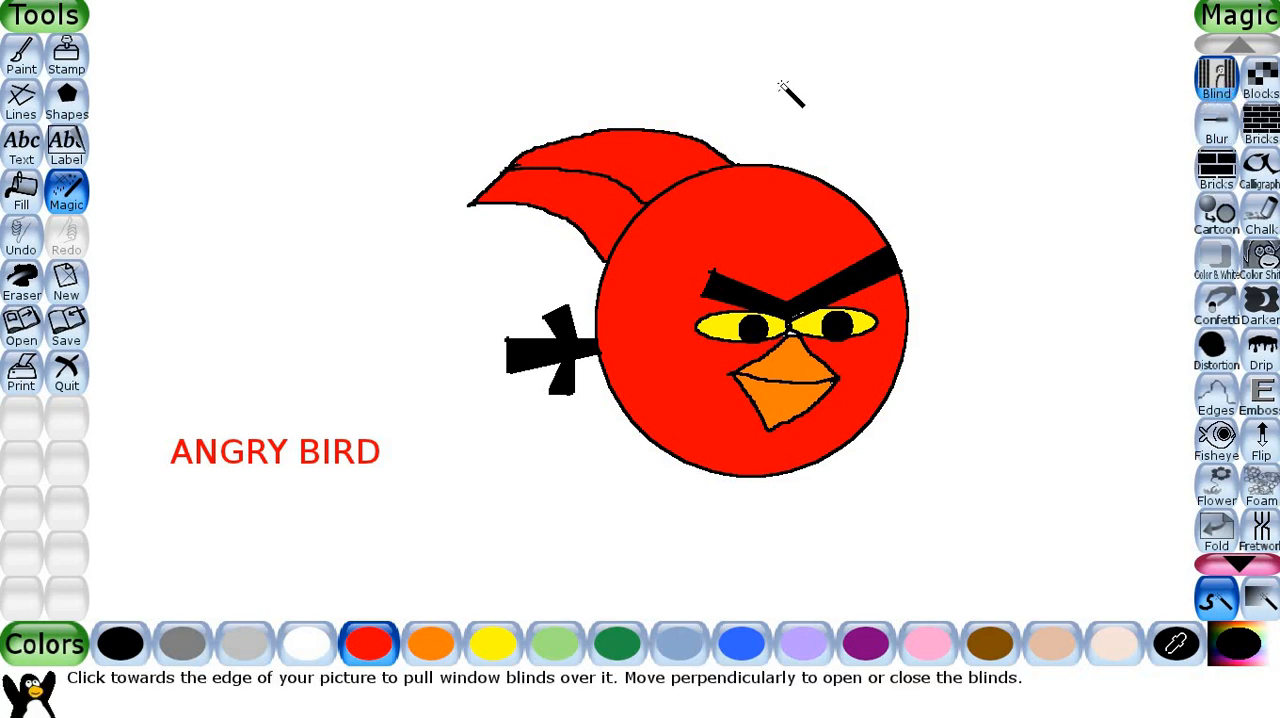
pyautogui.click(768, 26)
pyautogui.moveTo(768, 26); pyautogui.dragTo(783, 103)
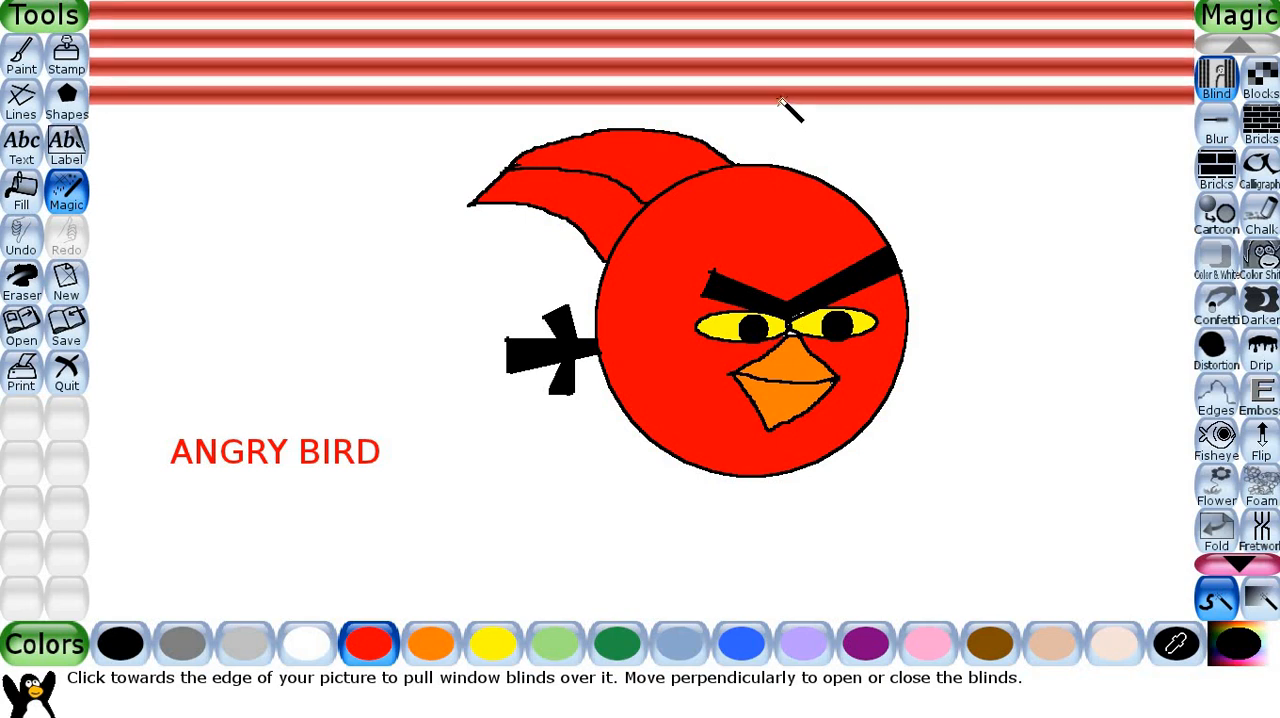
# Apply the Chalk effect to the right end of the red blinds and the Drip effect along the left part of the lower blinds.
pyautogui.click(1263, 218)
pyautogui.moveTo(974, 137)
pyautogui.mouseDown()
pyautogui.moveTo(996, 64)
pyautogui.moveTo(997, 87)
pyautogui.moveTo(1099, 83)
pyautogui.moveTo(1128, 47)
pyautogui.moveTo(1142, 50)
pyautogui.moveTo(1155, 101)
pyautogui.moveTo(1187, 93)
pyautogui.moveTo(1027, 76)
pyautogui.moveTo(968, 50)
pyautogui.moveTo(937, 104)
pyautogui.moveTo(951, 43)
pyautogui.moveTo(957, 104)
pyautogui.mouseUp()
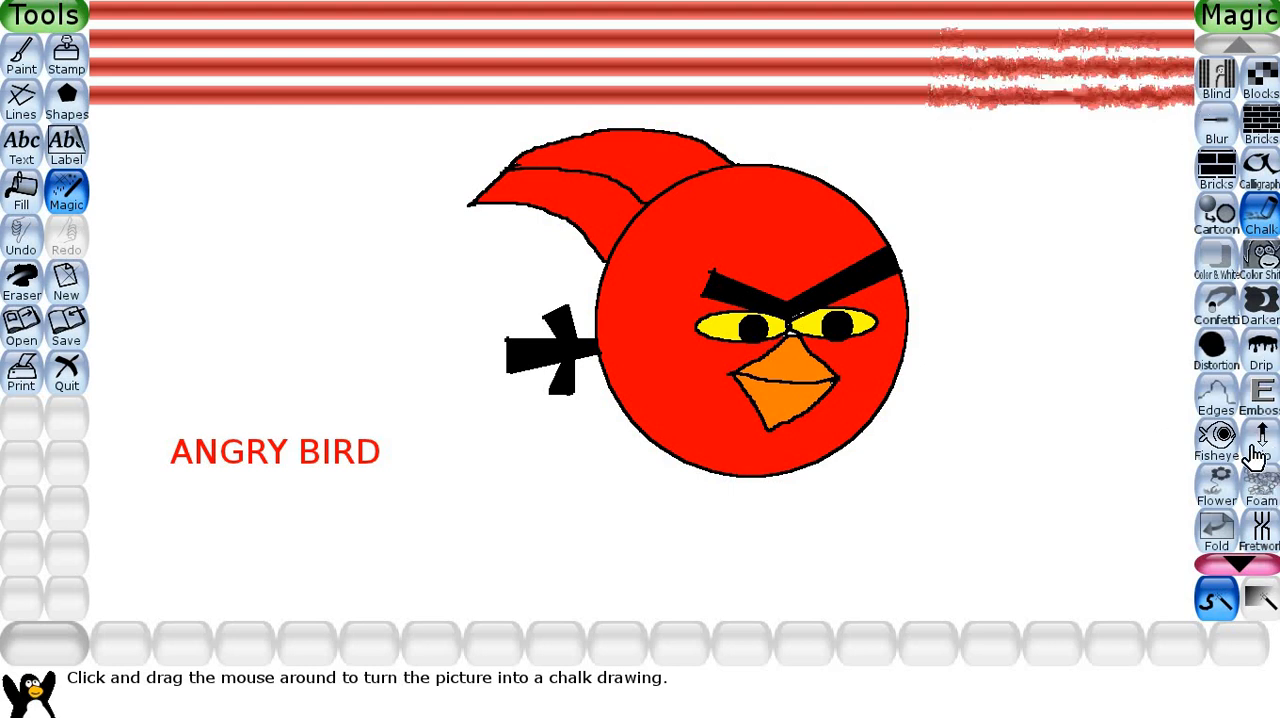
pyautogui.click(1262, 355)
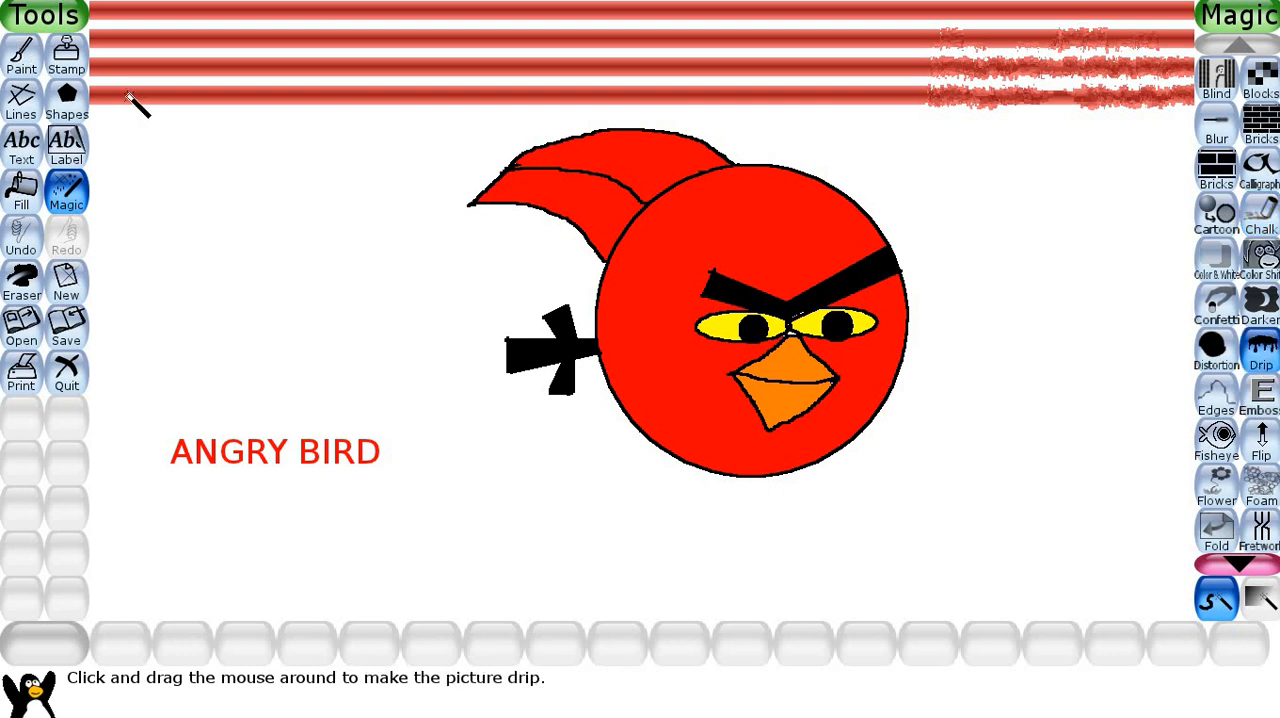
pyautogui.moveTo(156, 86)
pyautogui.mouseDown()
pyautogui.moveTo(170, 130)
pyautogui.moveTo(180, 78)
pyautogui.moveTo(203, 110)
pyautogui.moveTo(217, 71)
pyautogui.moveTo(243, 131)
pyautogui.moveTo(270, 76)
pyautogui.moveTo(291, 152)
pyautogui.moveTo(320, 78)
pyautogui.moveTo(351, 58)
pyautogui.moveTo(367, 113)
pyautogui.moveTo(391, 47)
pyautogui.moveTo(427, 68)
pyautogui.moveTo(434, 107)
pyautogui.moveTo(499, 63)
pyautogui.moveTo(502, 122)
pyautogui.mouseUp()
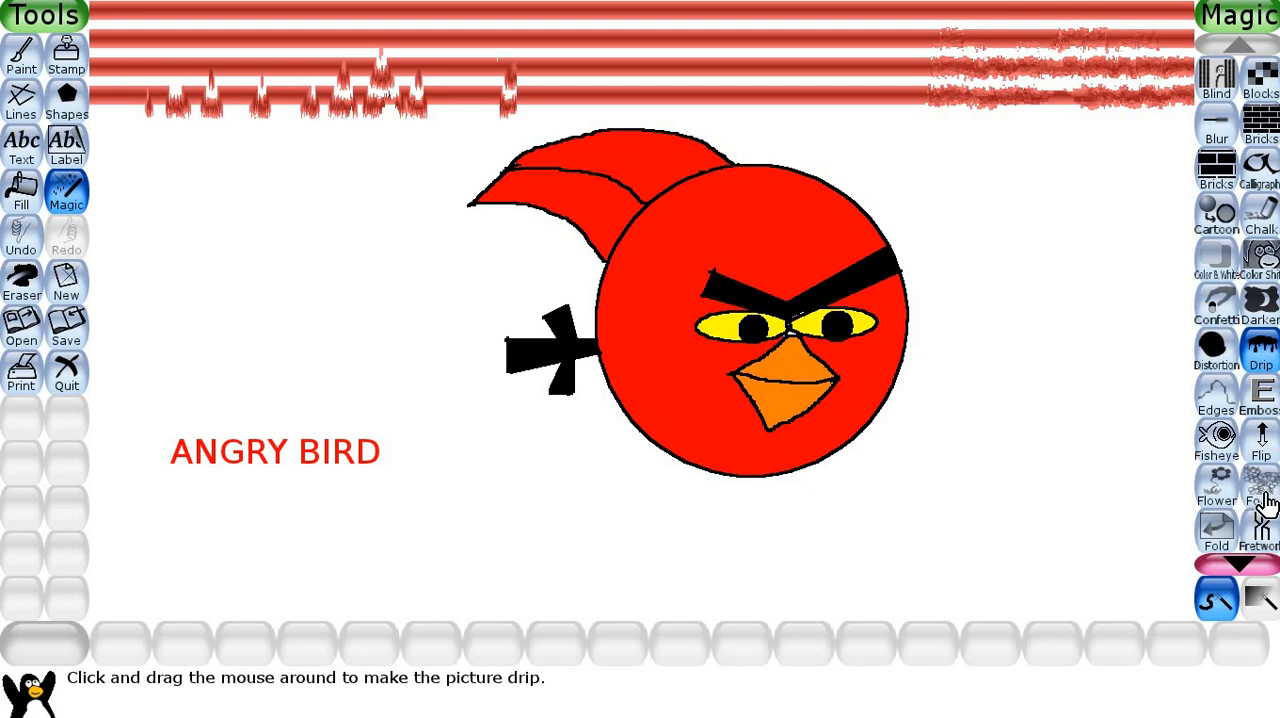
# Cover the blank area below and to the lower right of the bird with bubbles using the Foam magic effect.
pyautogui.scroll(-1, 1249, 505)
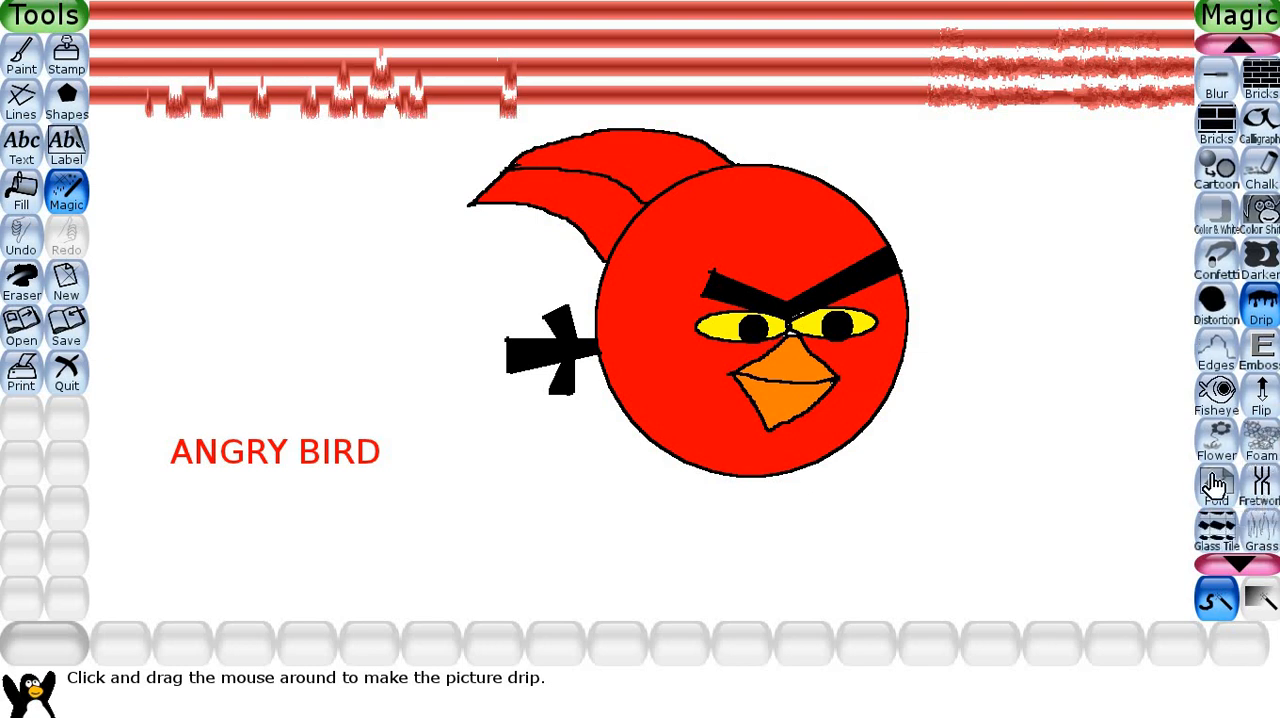
pyautogui.click(1262, 440)
pyautogui.moveTo(1066, 488)
pyautogui.mouseDown()
pyautogui.moveTo(1010, 530)
pyautogui.moveTo(955, 503)
pyautogui.moveTo(906, 528)
pyautogui.mouseUp()
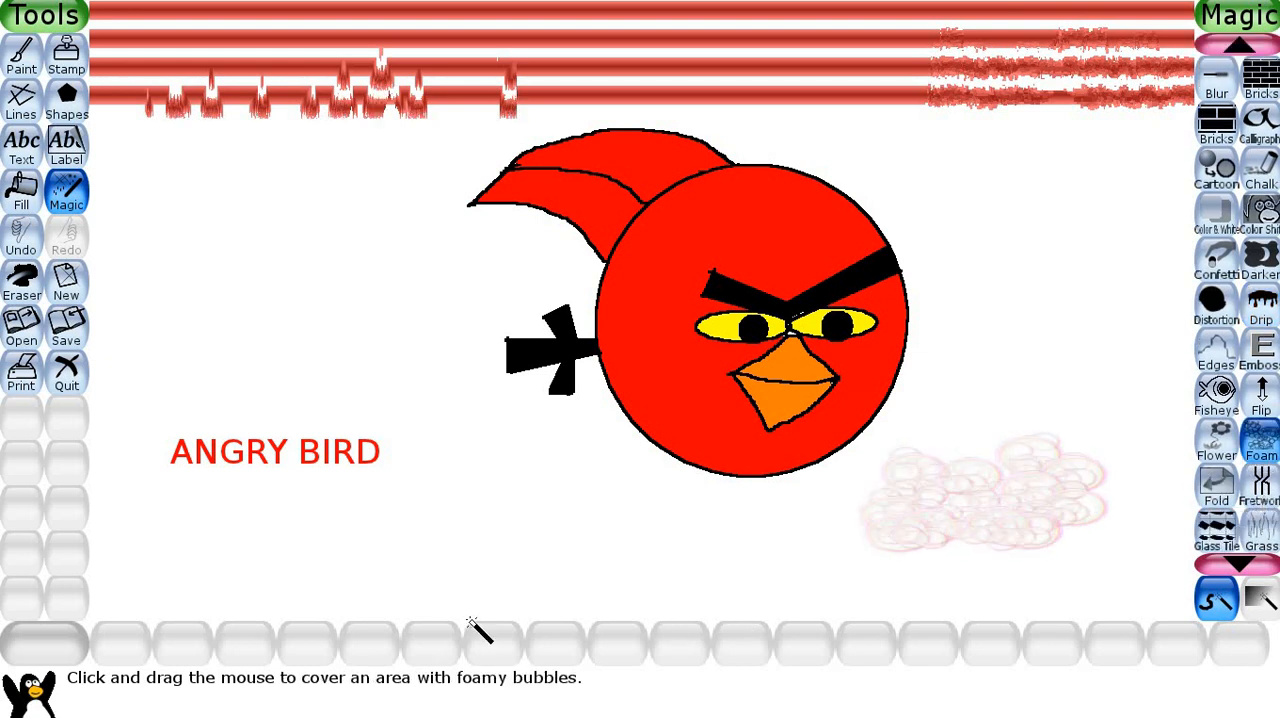
pyautogui.moveTo(720, 537)
pyautogui.mouseDown()
pyautogui.moveTo(825, 578)
pyautogui.moveTo(1074, 576)
pyautogui.moveTo(1110, 588)
pyautogui.mouseUp()
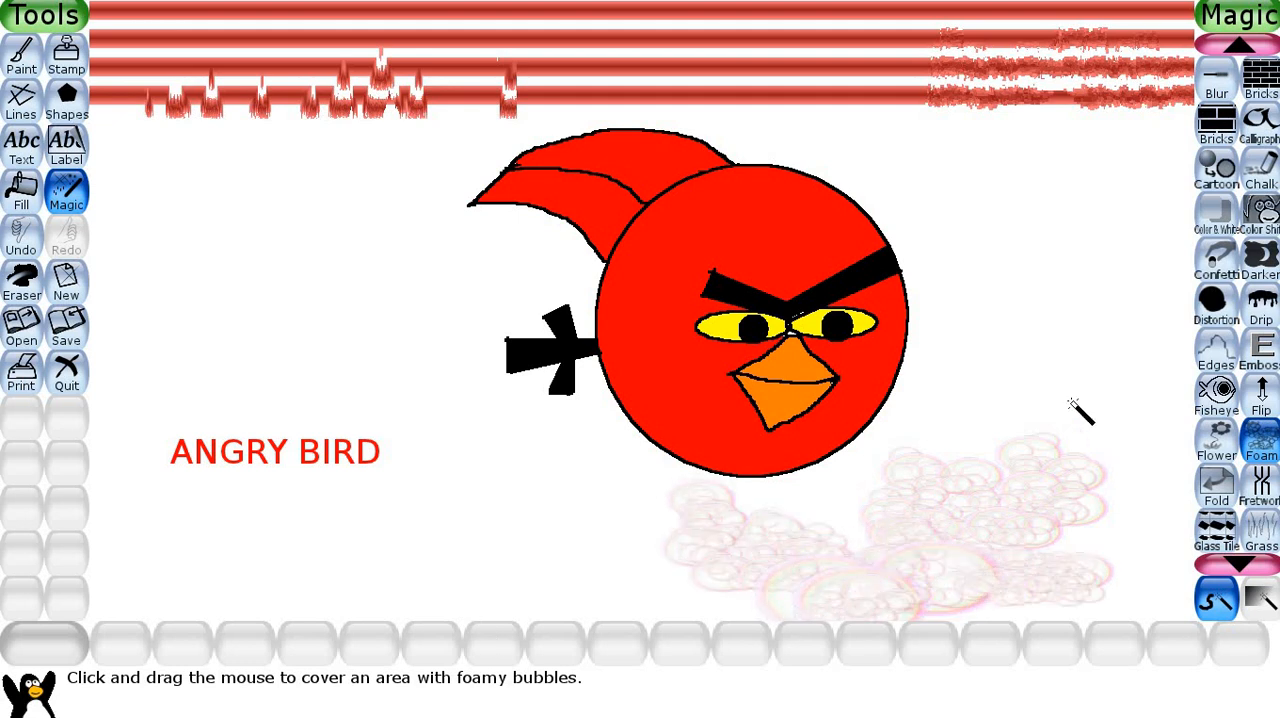
# Cover the blank area right of the bird with Foam bubbles and draw a repeating blue Pattern across the whole picture.
pyautogui.moveTo(1029, 323)
pyautogui.mouseDown()
pyautogui.moveTo(1073, 267)
pyautogui.moveTo(1086, 279)
pyautogui.moveTo(984, 353)
pyautogui.moveTo(984, 429)
pyautogui.moveTo(992, 422)
pyautogui.moveTo(1020, 474)
pyautogui.mouseUp()
pyautogui.scroll(-2, 1238, 510)
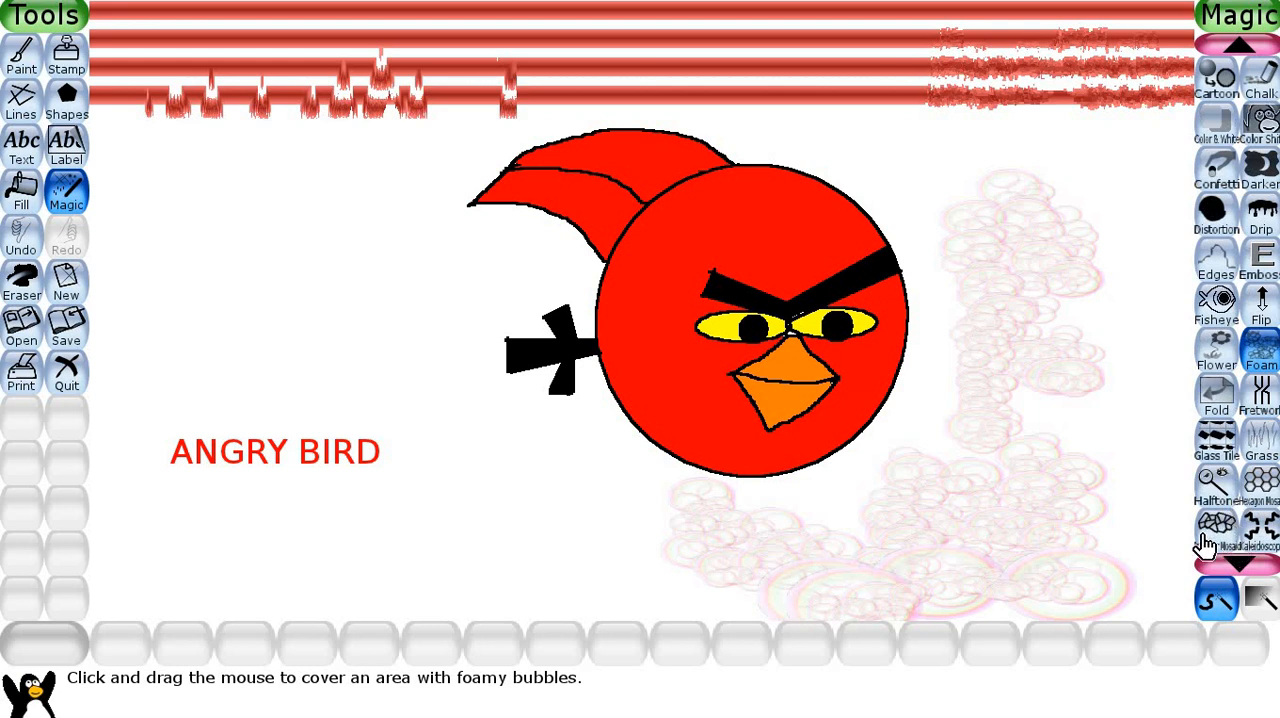
pyautogui.click(1240, 552)
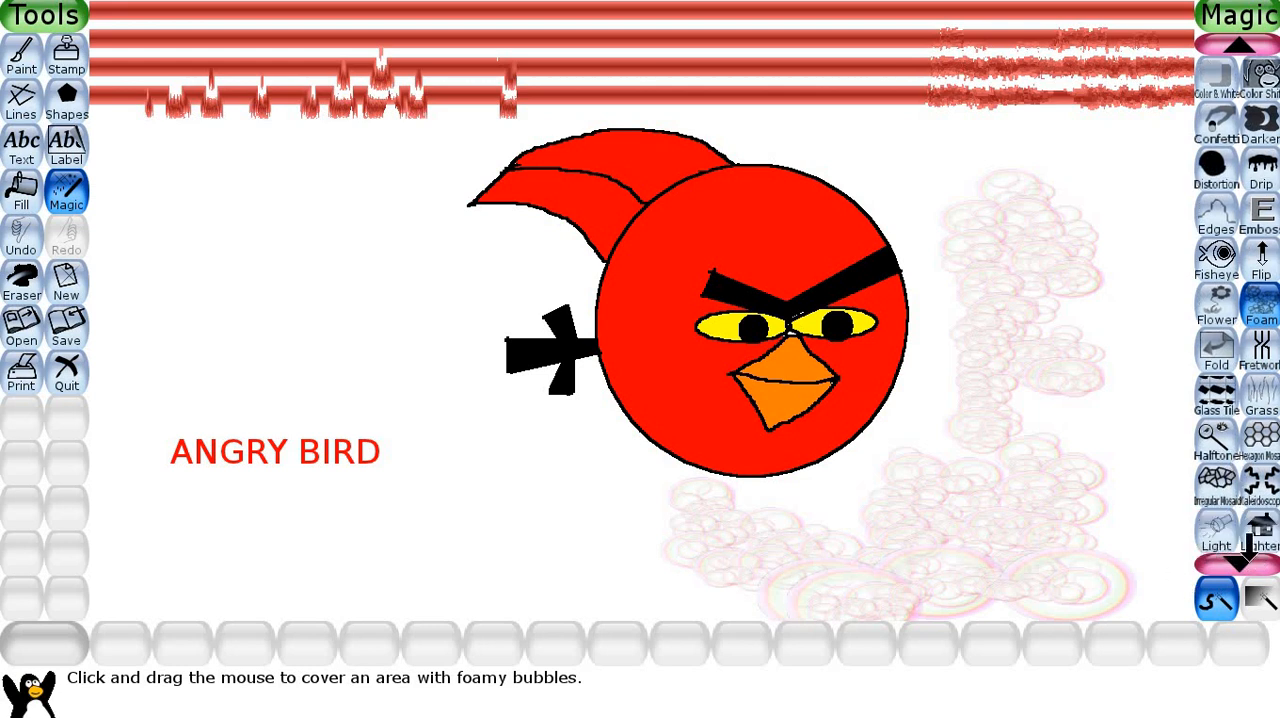
pyautogui.click(1242, 552)
pyautogui.click(1252, 562)
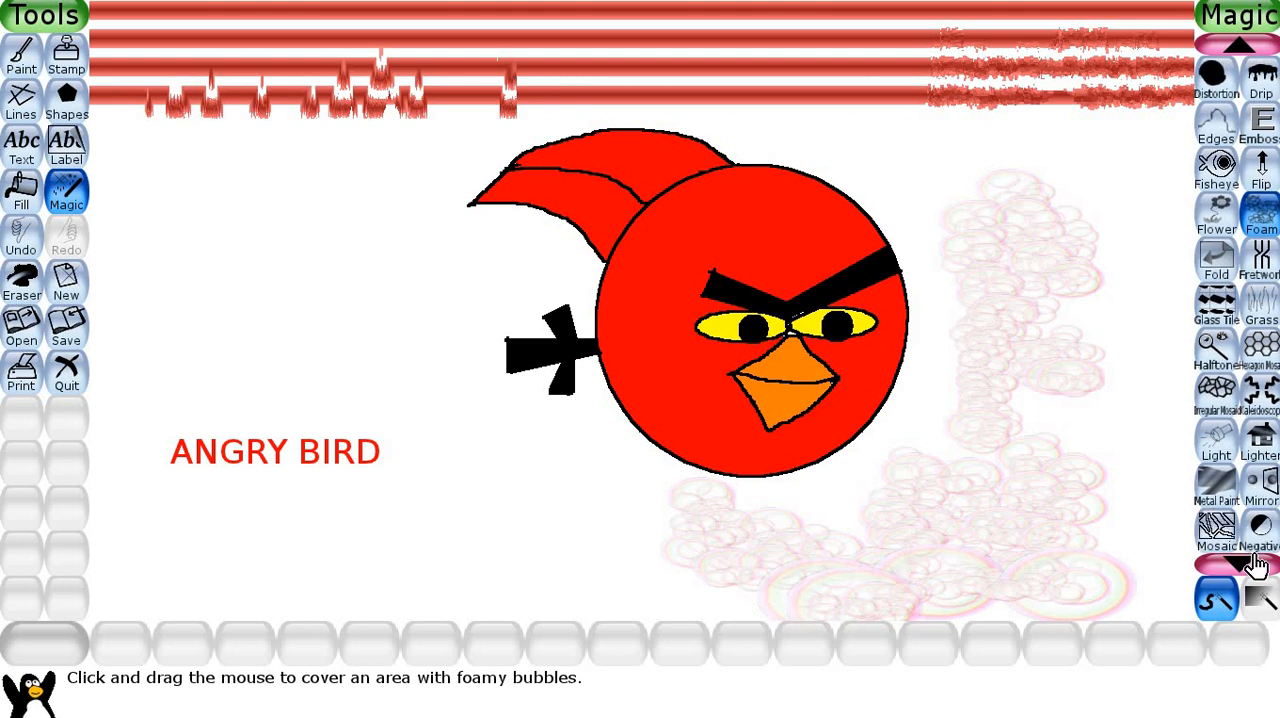
pyautogui.click(1256, 565)
pyautogui.click(1262, 563)
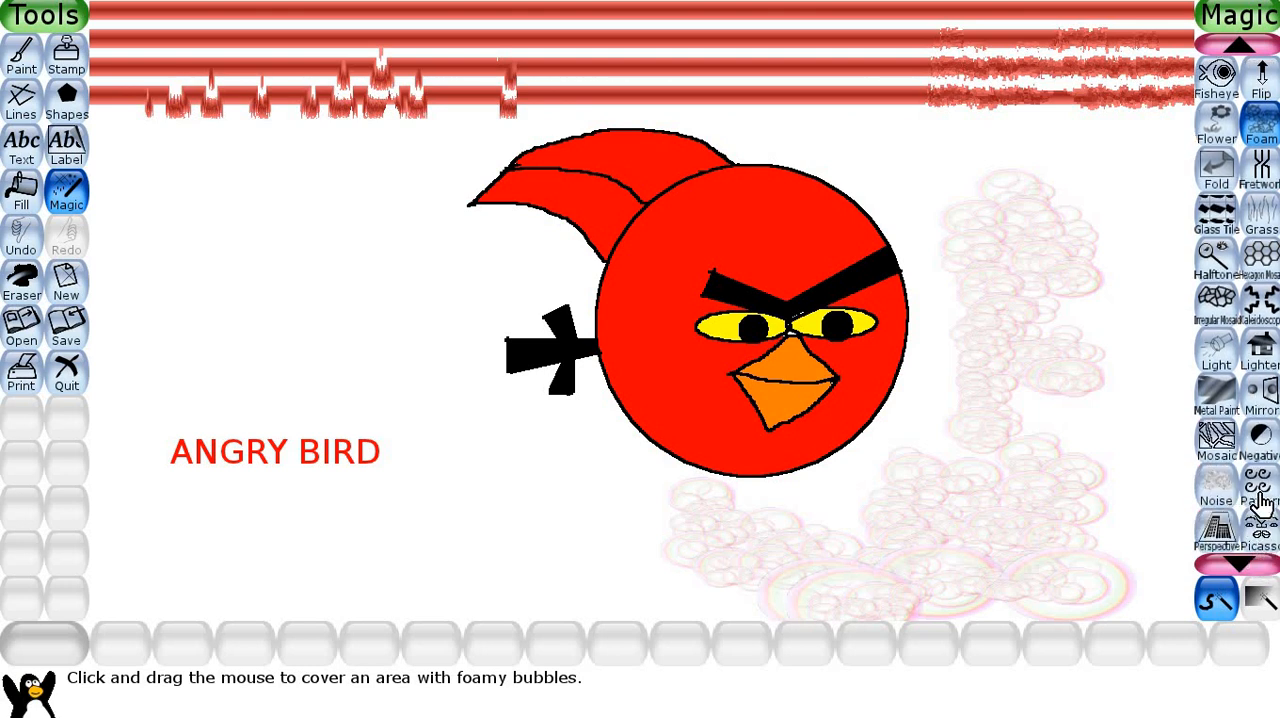
pyautogui.click(1260, 490)
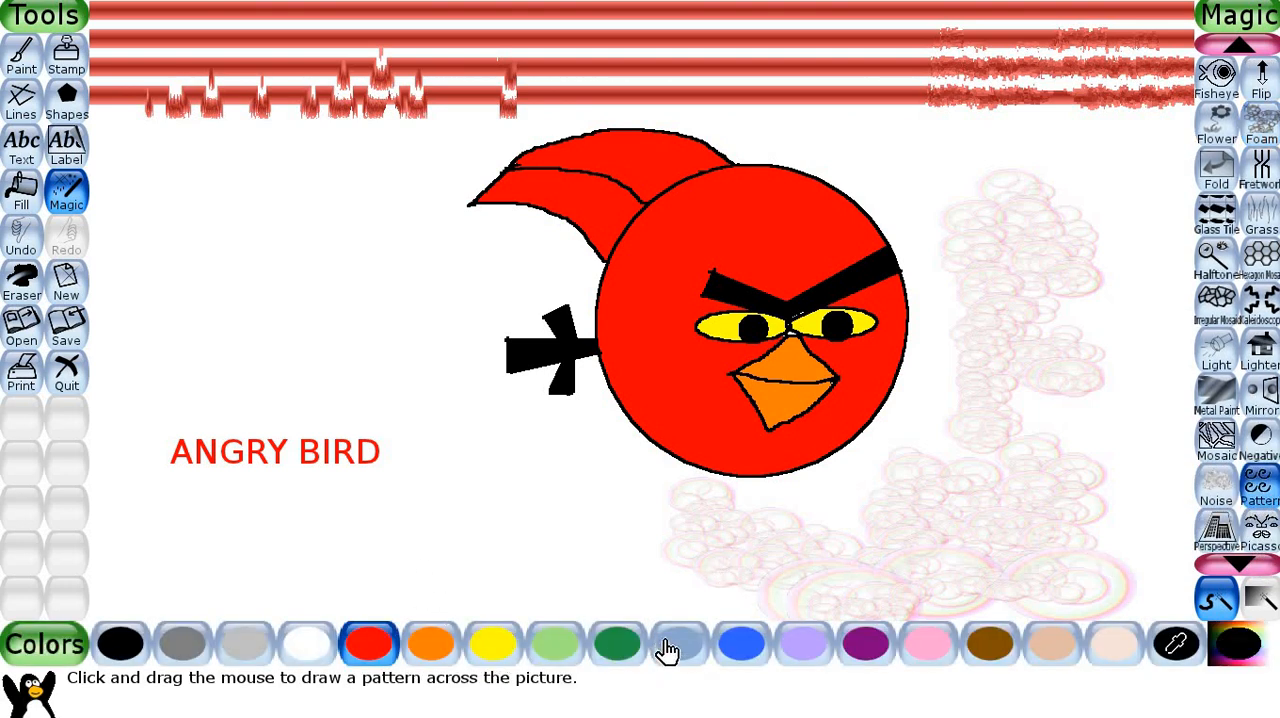
pyautogui.click(740, 648)
pyautogui.click(755, 586)
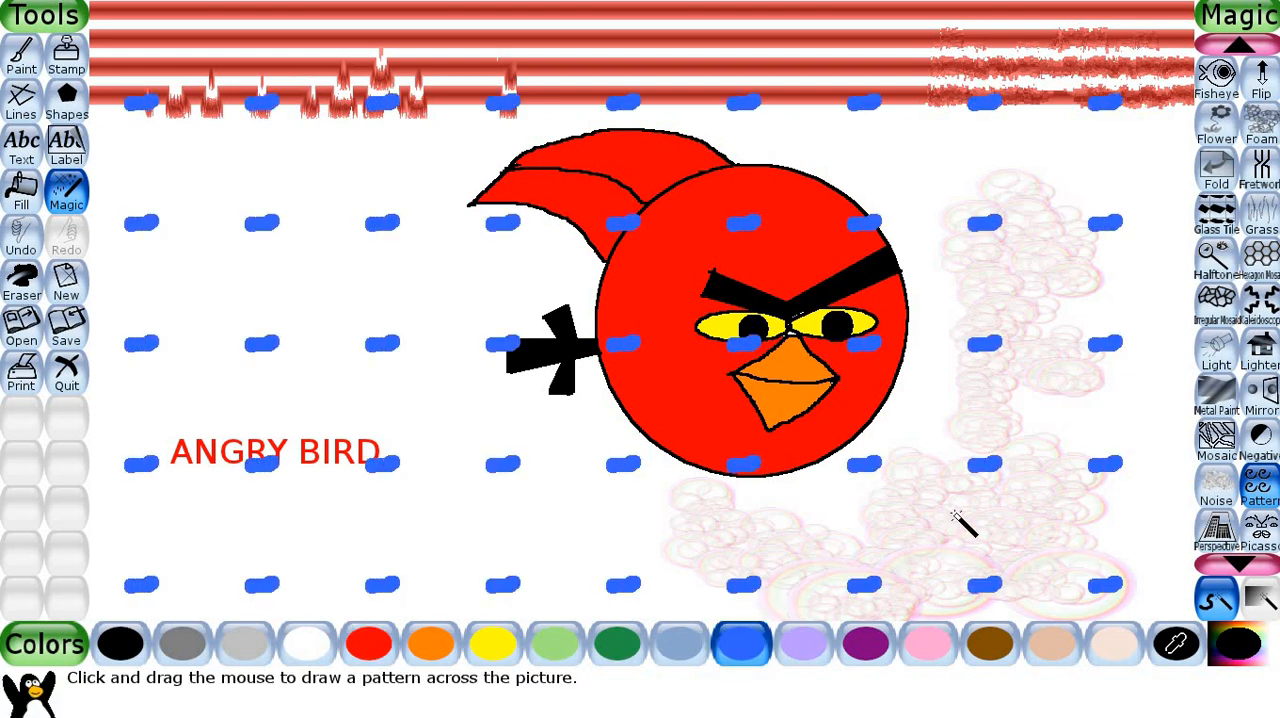
pyautogui.click(972, 535)
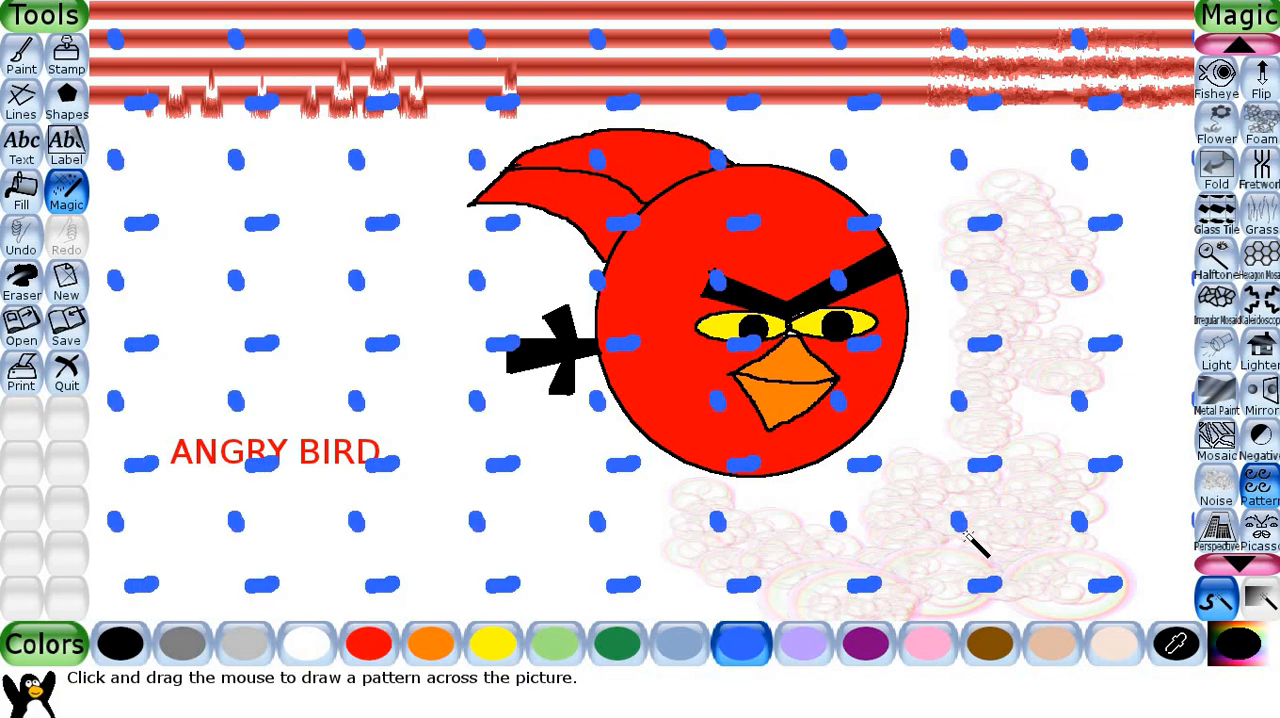
pyautogui.click(1174, 402)
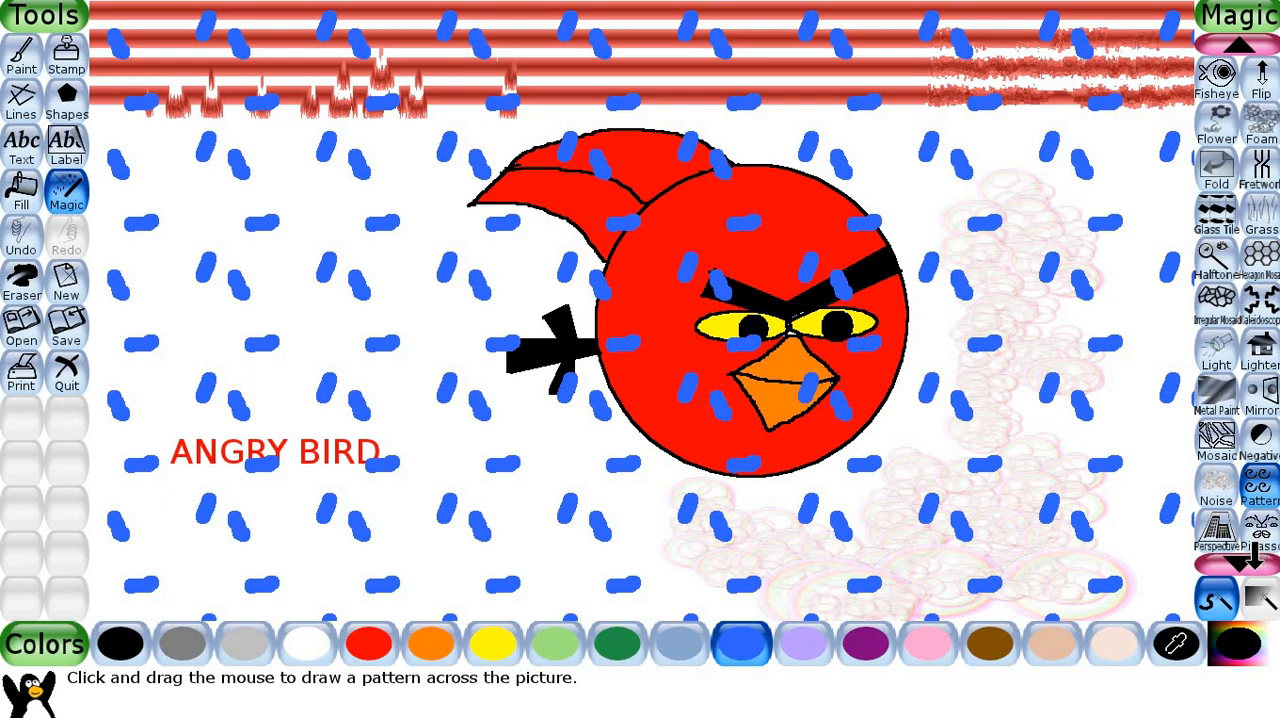
# Draw a Real Rainbow arching over the column of bubbles to the upper right of the bird.
pyautogui.click(1252, 562)
pyautogui.click(1252, 562)
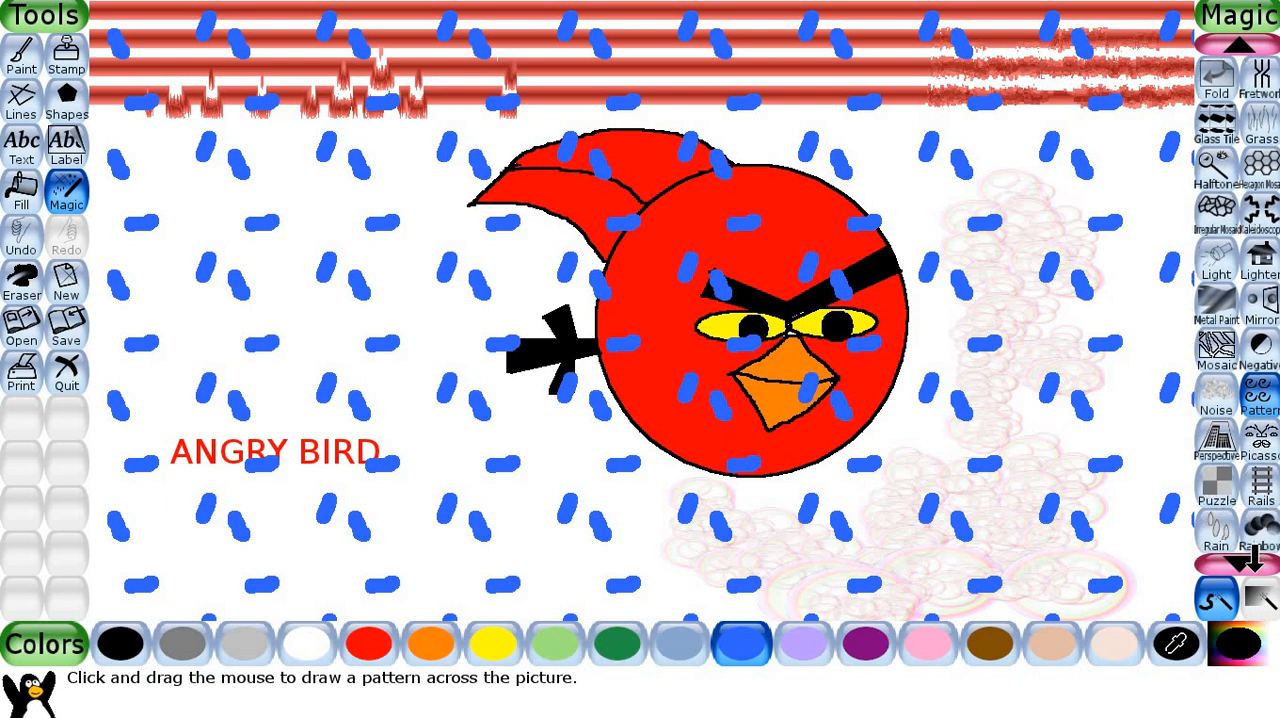
pyautogui.click(1252, 562)
pyautogui.click(1252, 562)
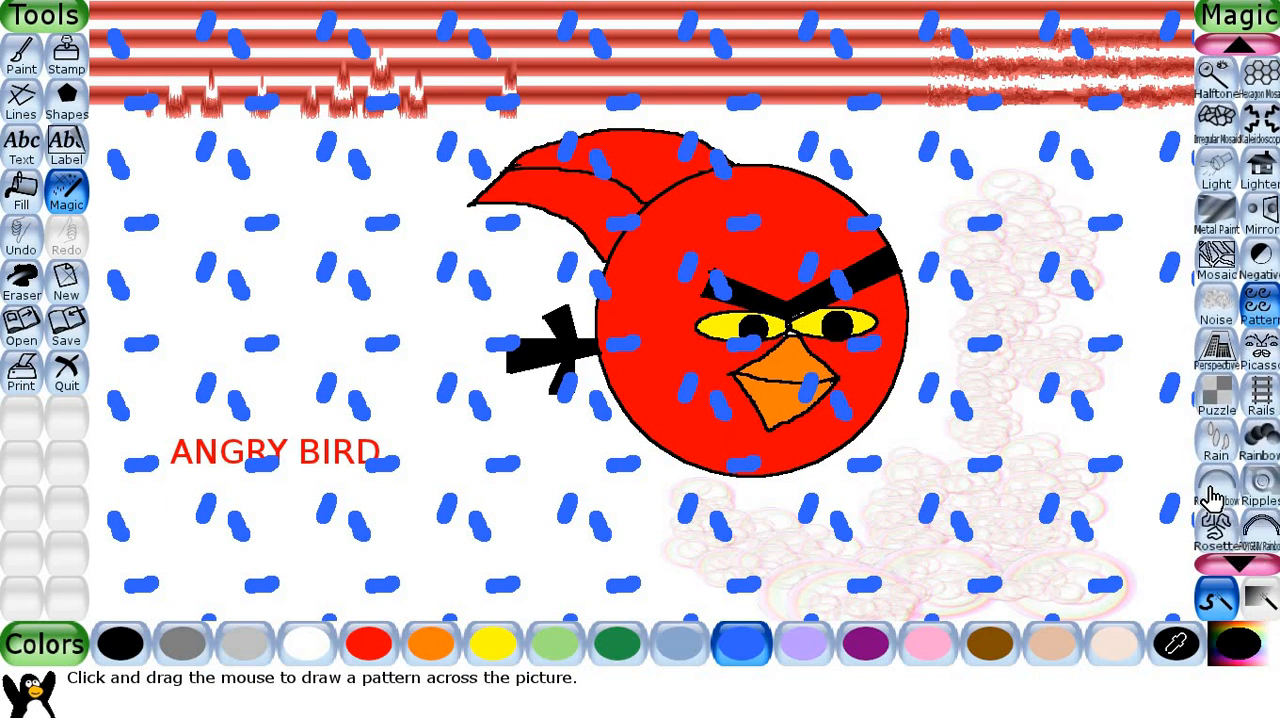
pyautogui.click(1213, 497)
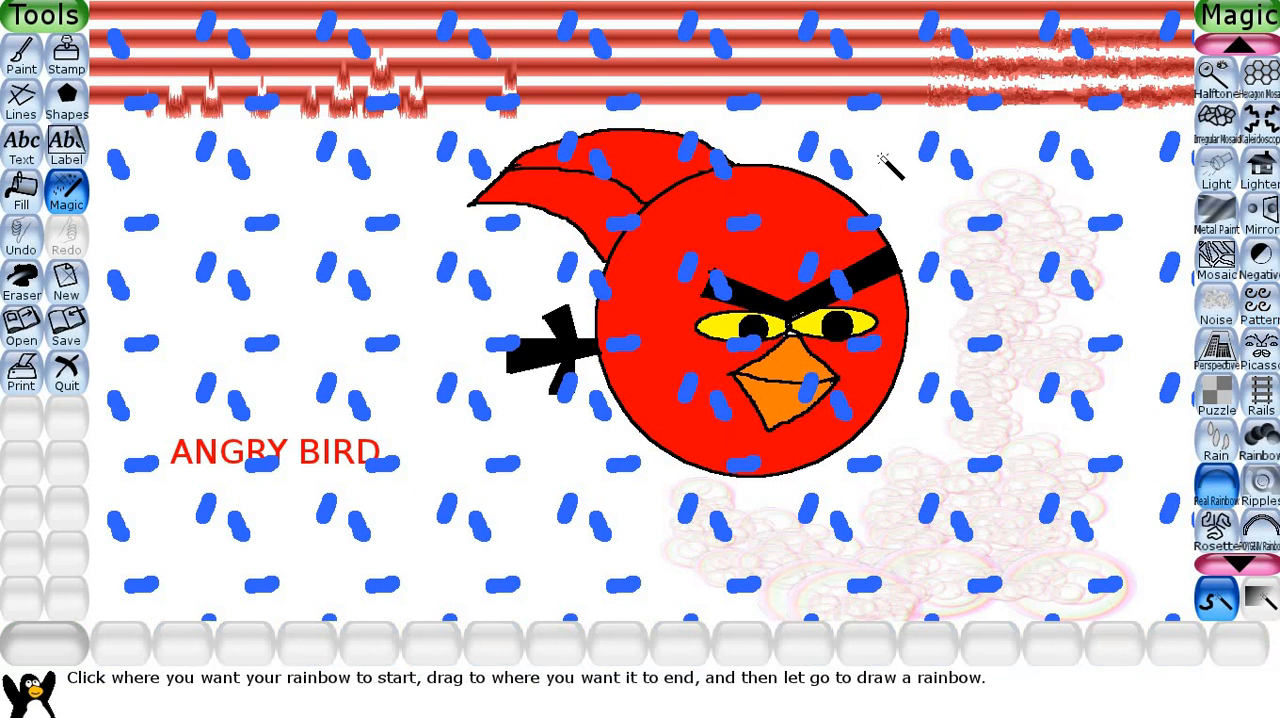
pyautogui.moveTo(858, 165); pyautogui.dragTo(1164, 255)
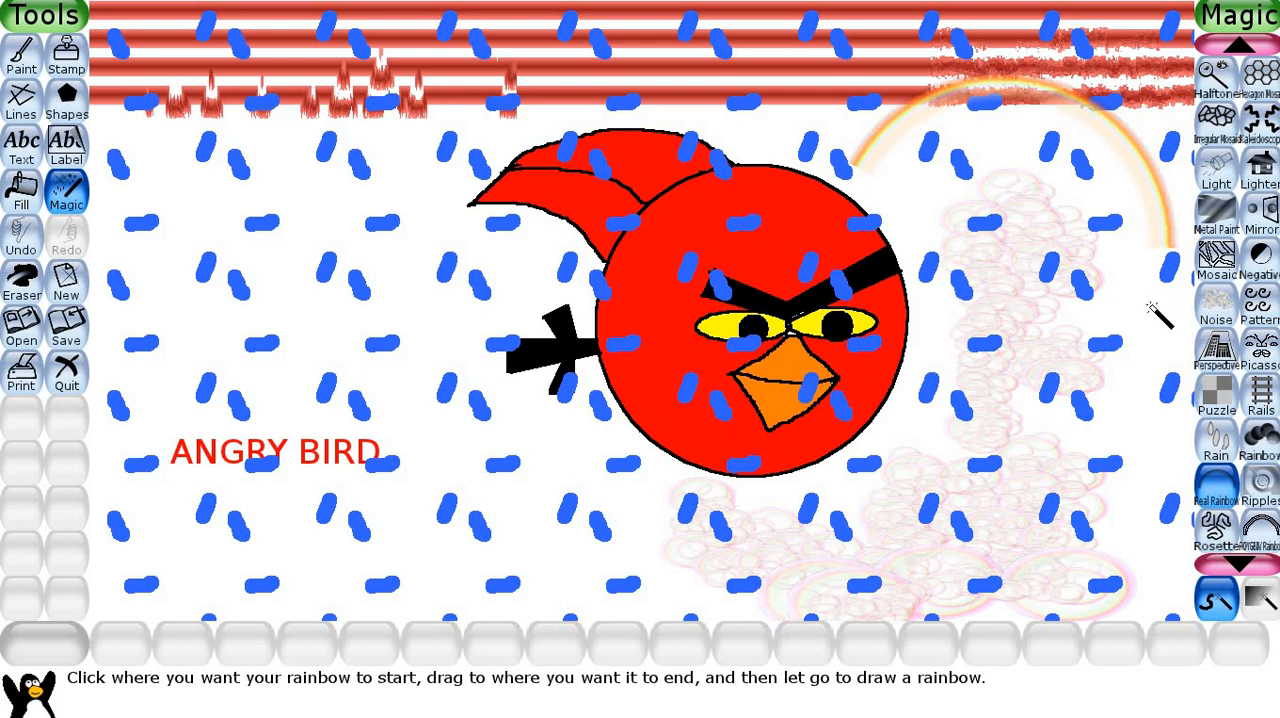
# Paint a wavy blue line below the bird with the Wet Paint magic effect.
pyautogui.click(1244, 560)
pyautogui.click(1244, 560)
pyautogui.click(1244, 560)
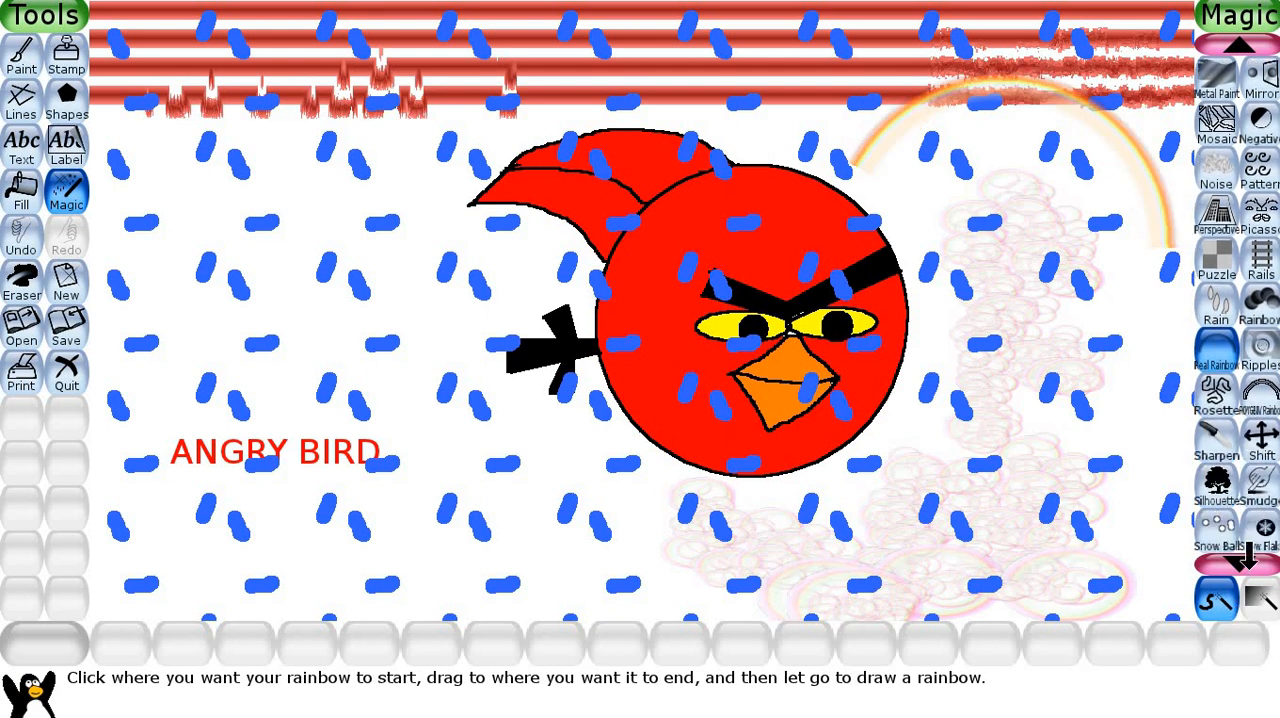
pyautogui.click(1244, 560)
pyautogui.click(1244, 560)
pyautogui.click(1244, 560)
pyautogui.click(1244, 560)
pyautogui.click(1244, 560)
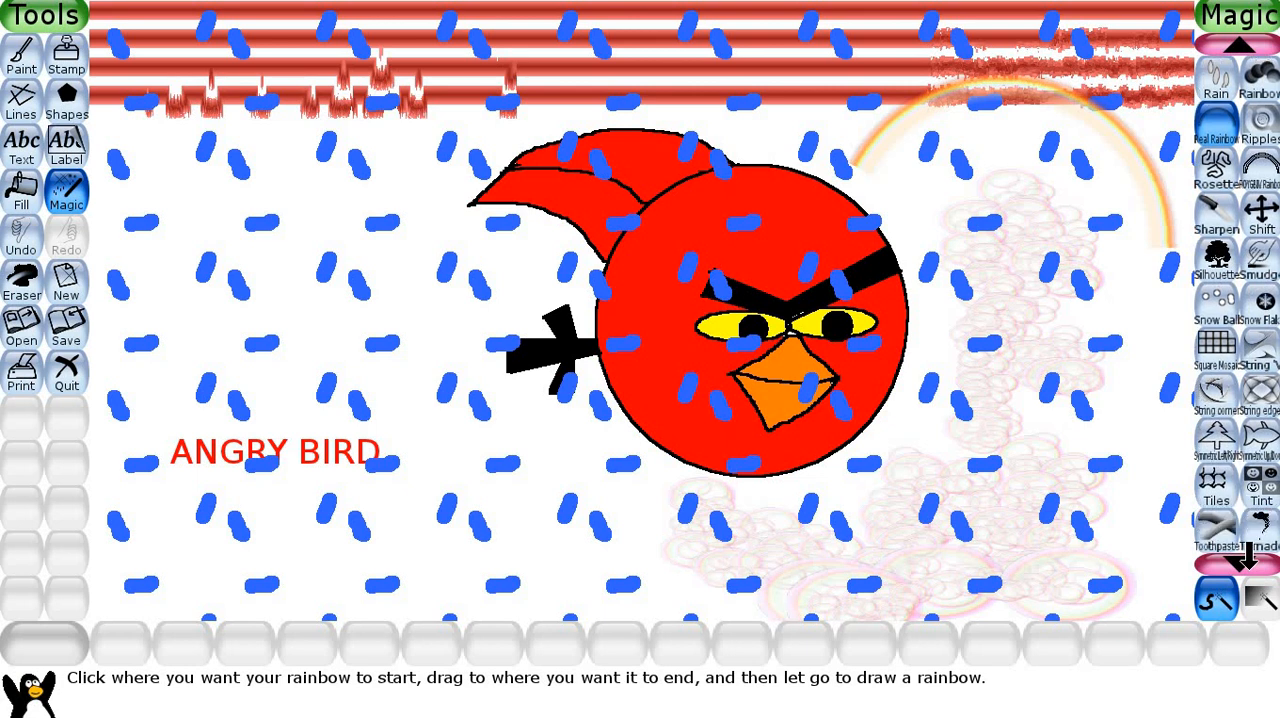
pyautogui.click(1244, 560)
pyautogui.click(1244, 560)
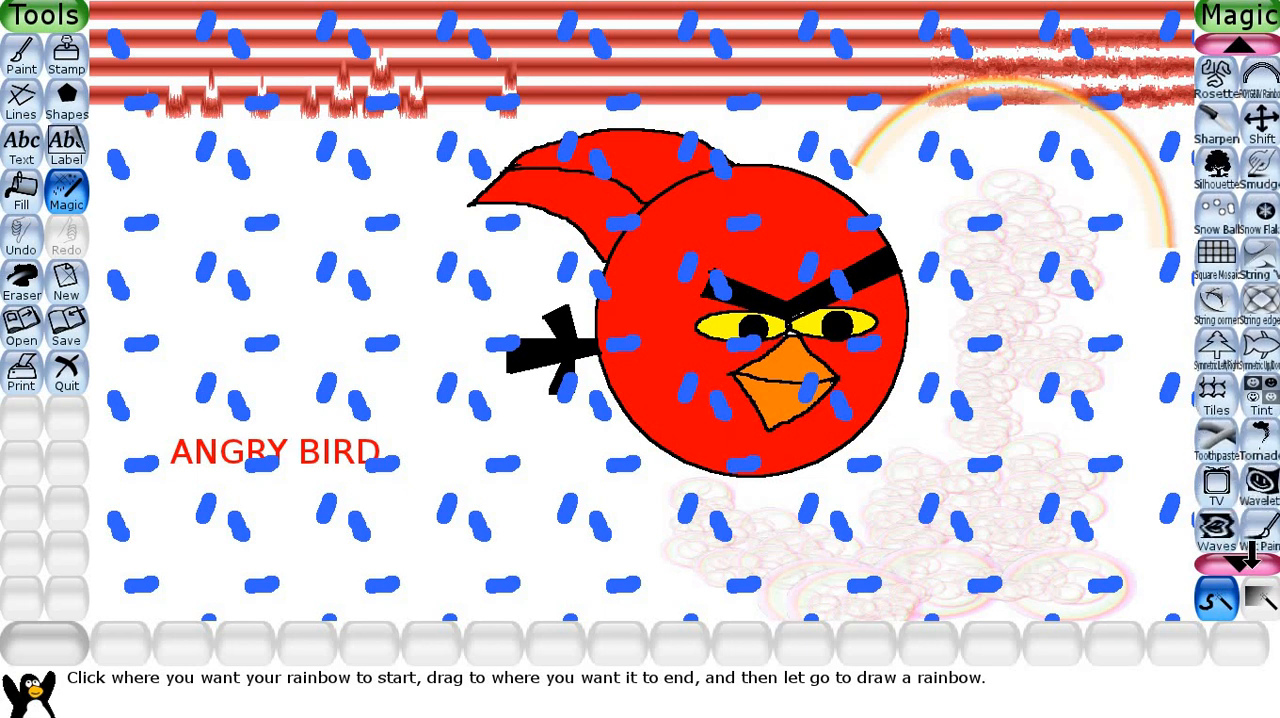
pyautogui.click(1244, 560)
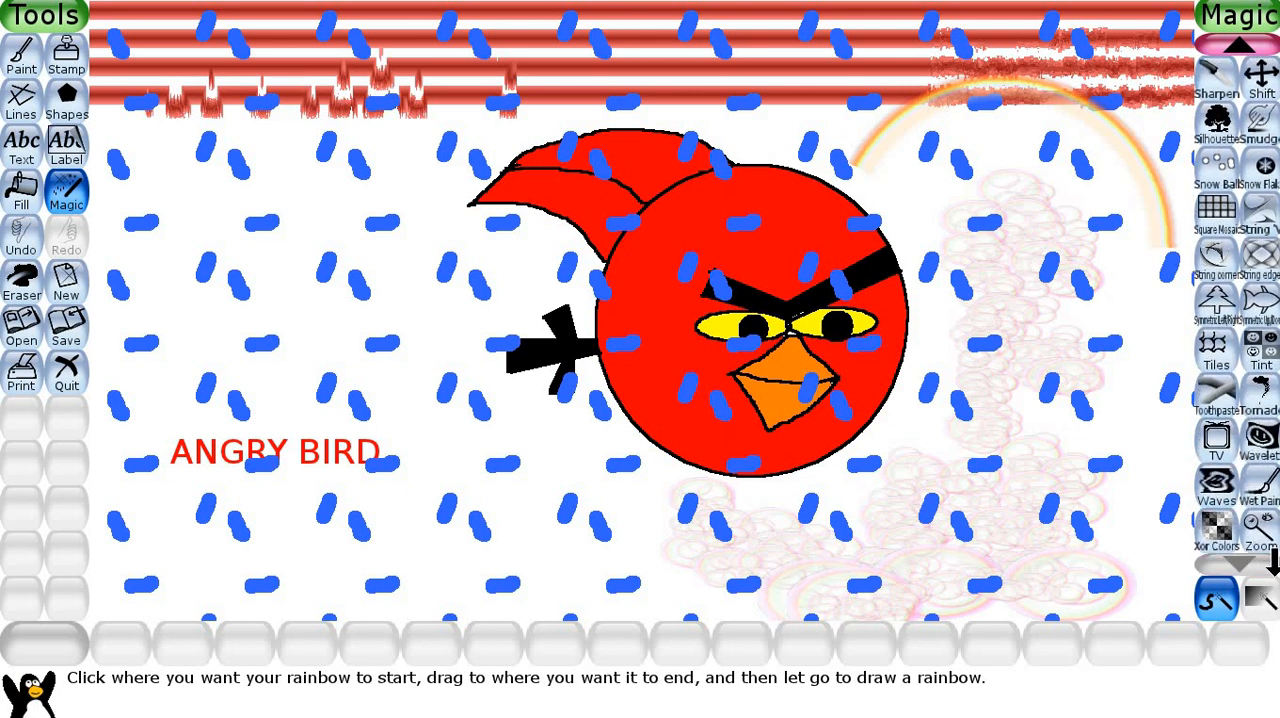
pyautogui.click(1262, 487)
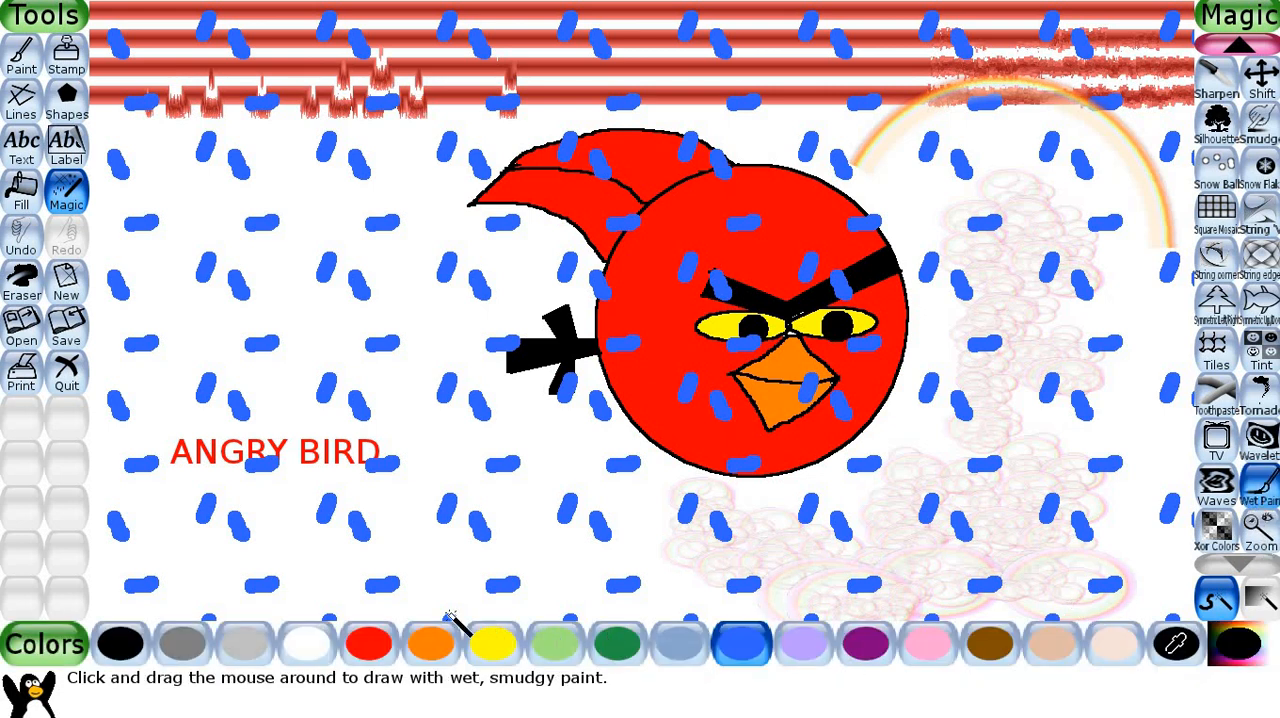
pyautogui.moveTo(390, 508)
pyautogui.mouseDown()
pyautogui.moveTo(416, 529)
pyautogui.moveTo(456, 505)
pyautogui.moveTo(512, 543)
pyautogui.moveTo(566, 513)
pyautogui.moveTo(608, 541)
pyautogui.moveTo(676, 531)
pyautogui.moveTo(696, 551)
pyautogui.moveTo(806, 560)
pyautogui.mouseUp()
# Paint a purple Wet Paint zigzag over the bubbles to the lower right of the bird.
pyautogui.click(865, 645)
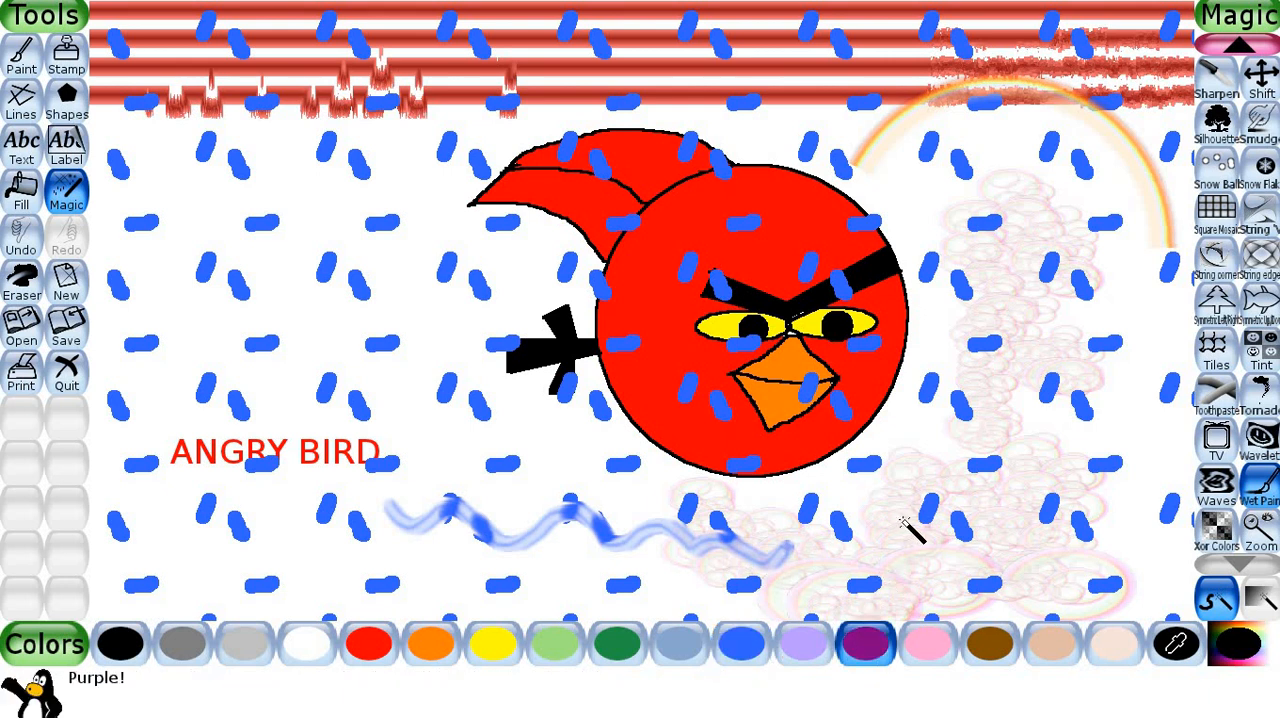
pyautogui.moveTo(903, 527)
pyautogui.mouseDown()
pyautogui.moveTo(920, 527)
pyautogui.moveTo(962, 405)
pyautogui.mouseUp()
pyautogui.moveTo(1022, 455)
pyautogui.mouseDown()
pyautogui.moveTo(1048, 433)
pyautogui.moveTo(1065, 373)
pyautogui.moveTo(1114, 474)
pyautogui.mouseUp()
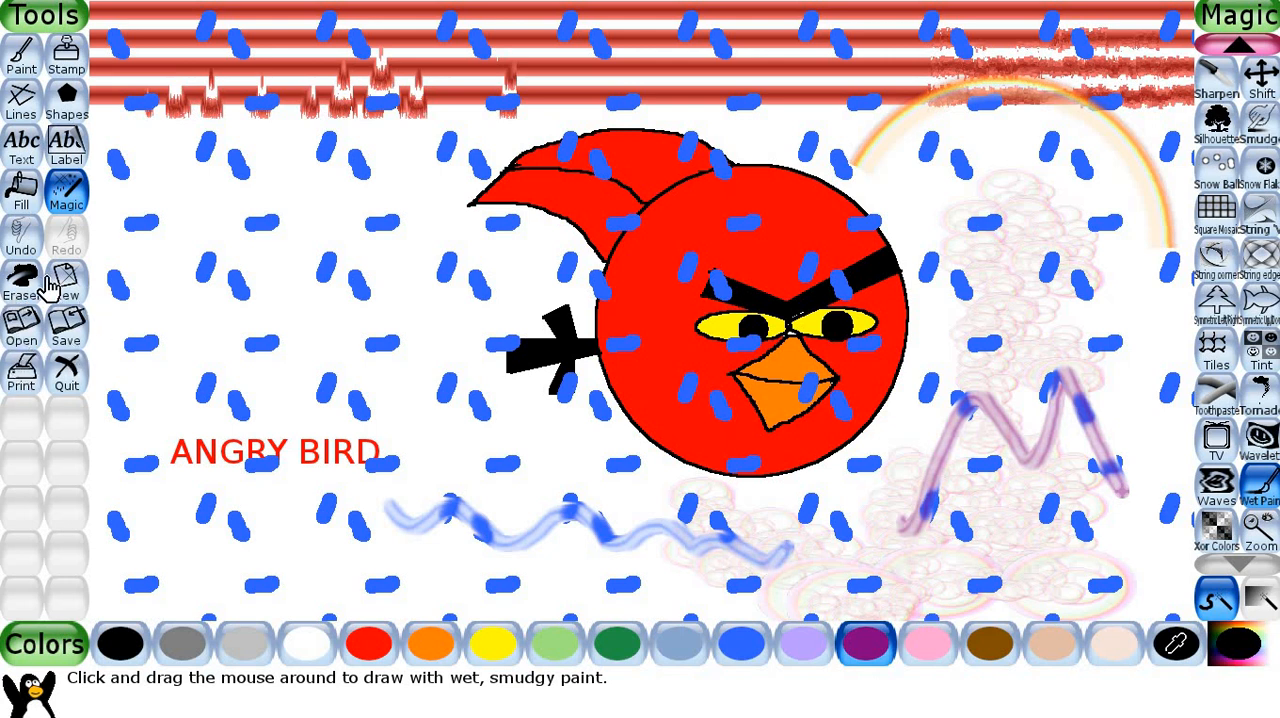
# Undo the wet paint, rainbow, pattern and foam effects, plus the rightmost drip on the red blinds.
pyautogui.click(22, 240)
pyautogui.click(22, 240)
pyautogui.click(22, 240)
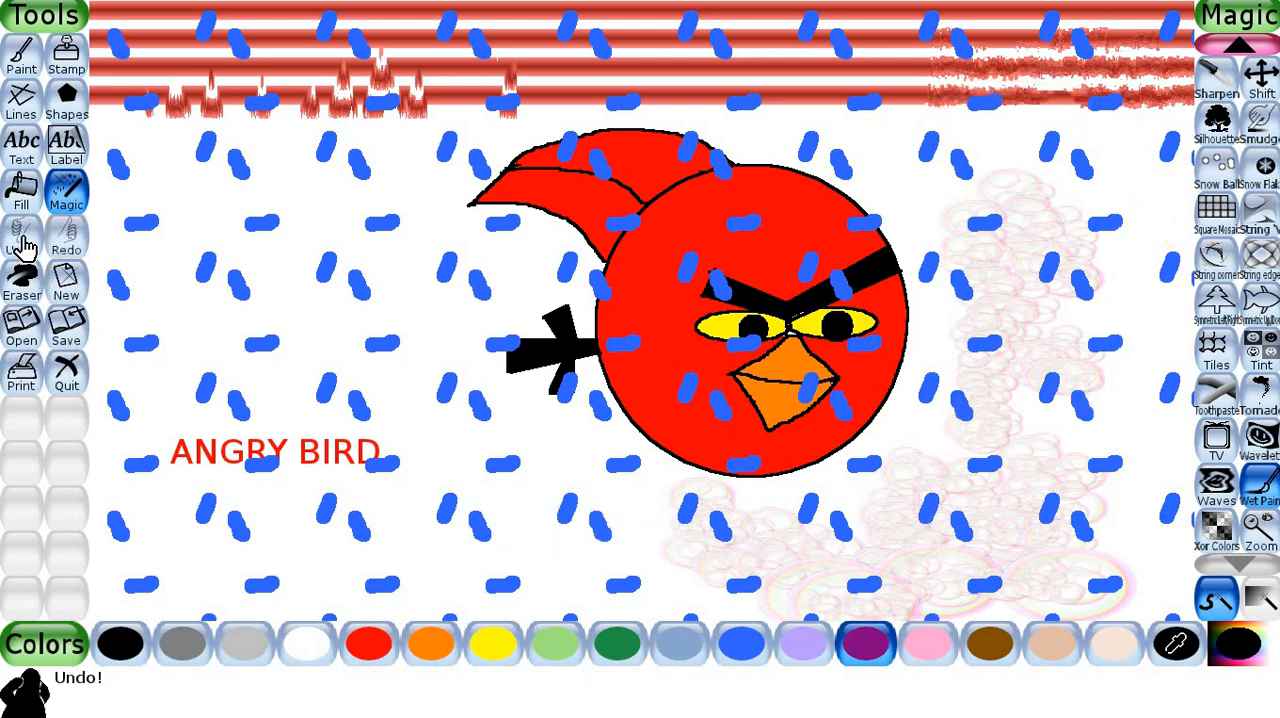
pyautogui.click(22, 240)
pyautogui.click(22, 240)
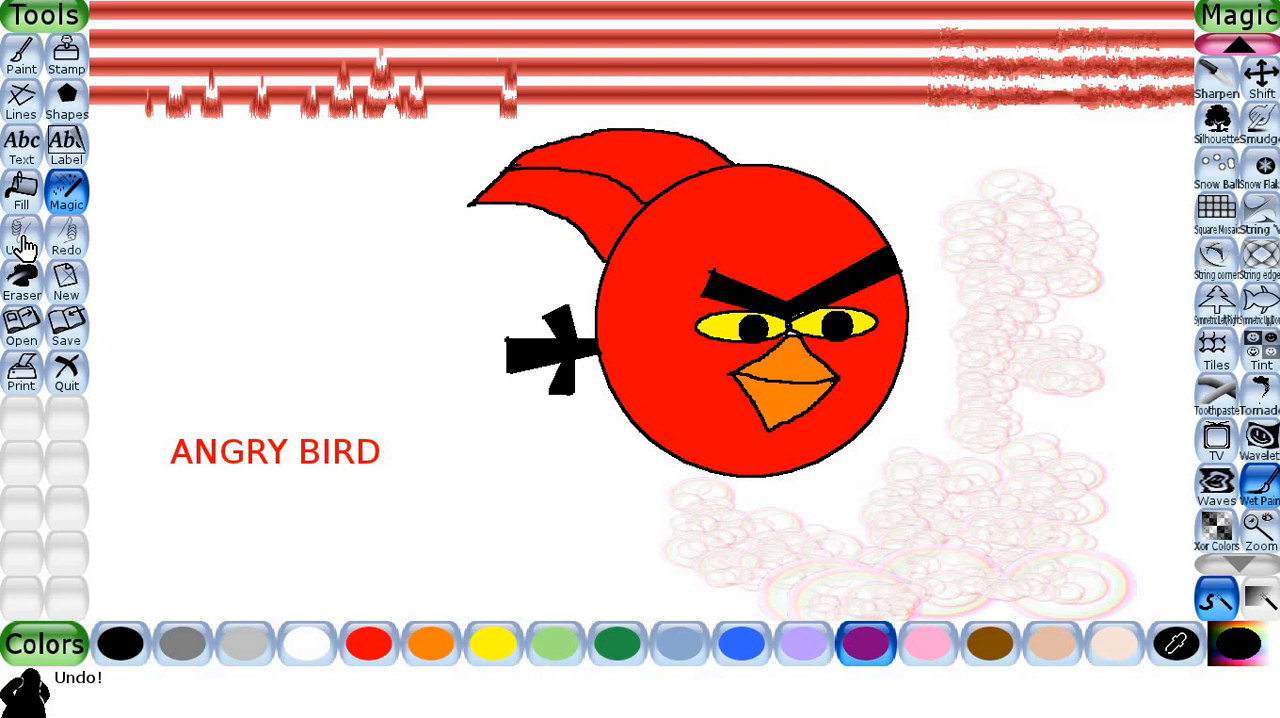
pyautogui.click(22, 240)
pyautogui.click(22, 240)
pyautogui.click(24, 245)
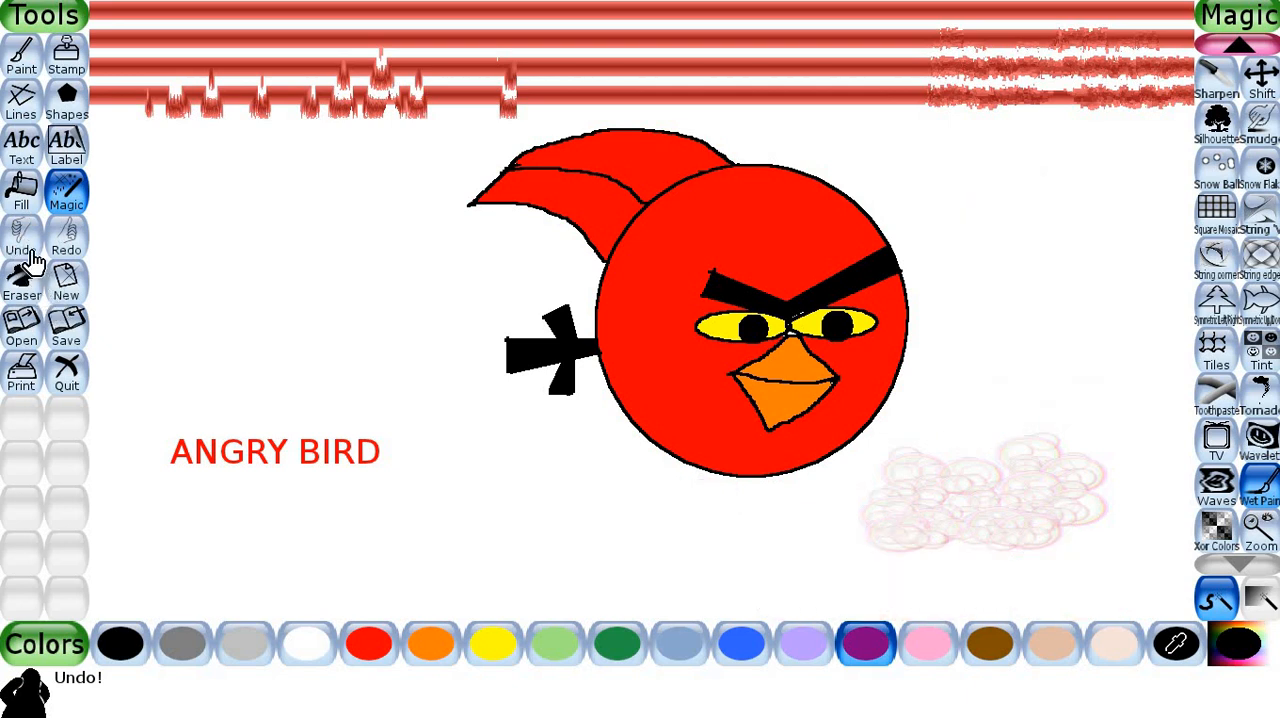
pyautogui.click(30, 255)
pyautogui.click(32, 257)
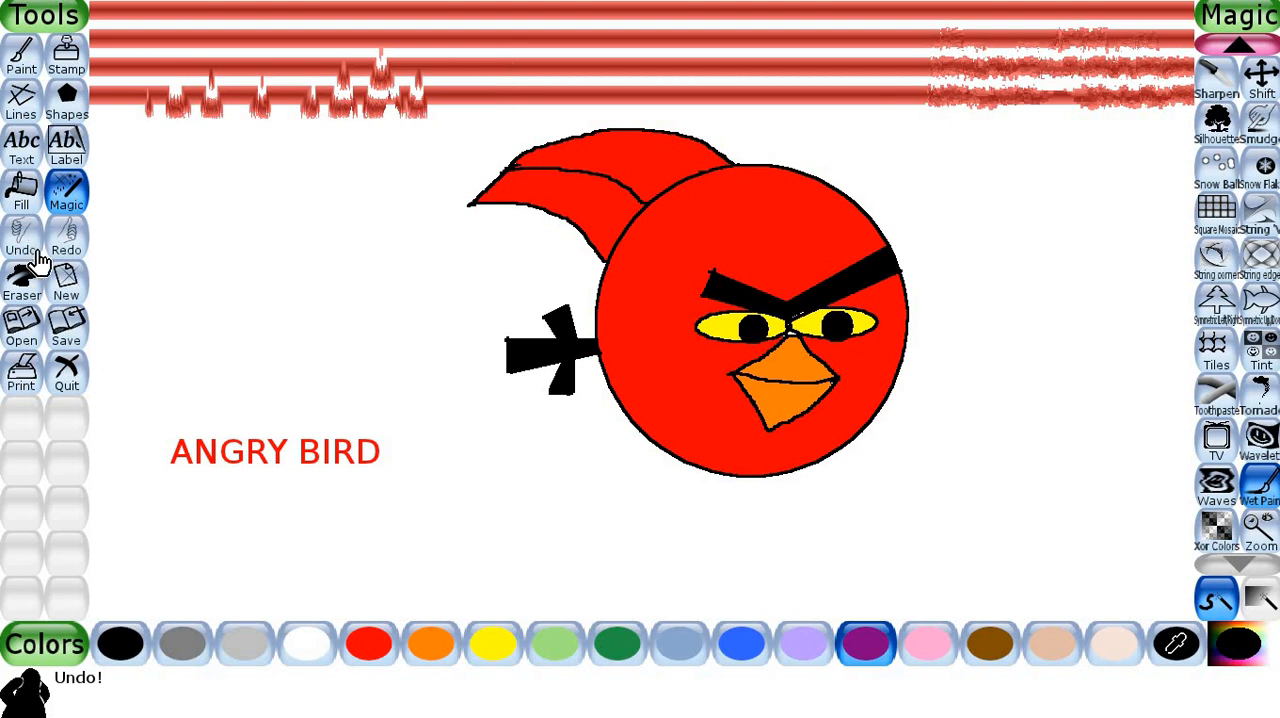
# Save the Angry Bird picture as a new file instead of replacing the old one.
pyautogui.click(67, 330)
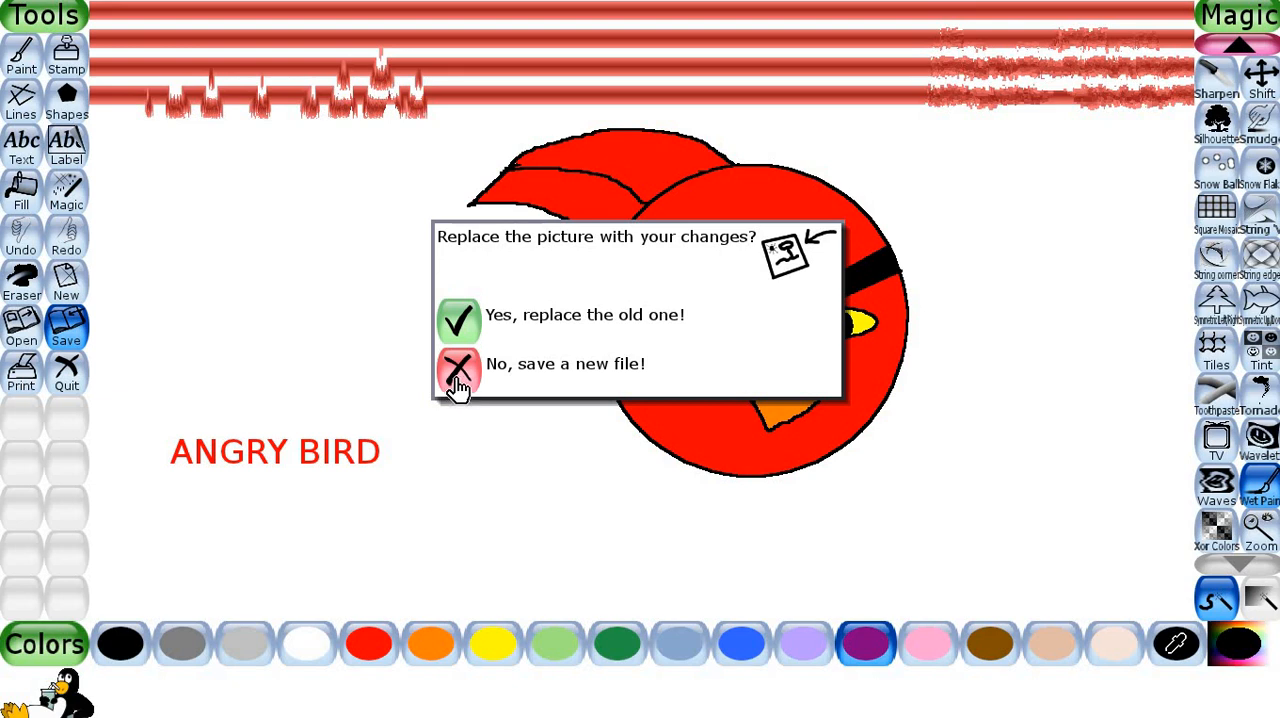
pyautogui.click(458, 376)
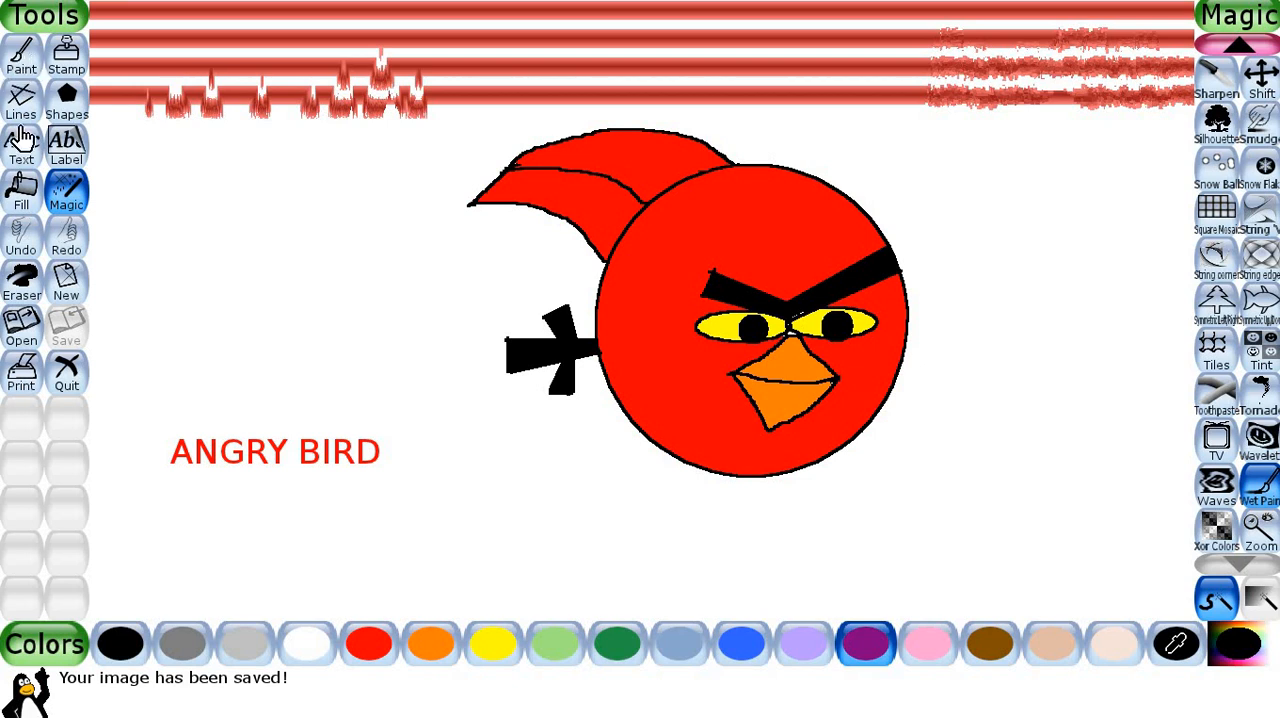
# Play a slideshow of all the saved pictures and exit it.
pyautogui.click(24, 326)
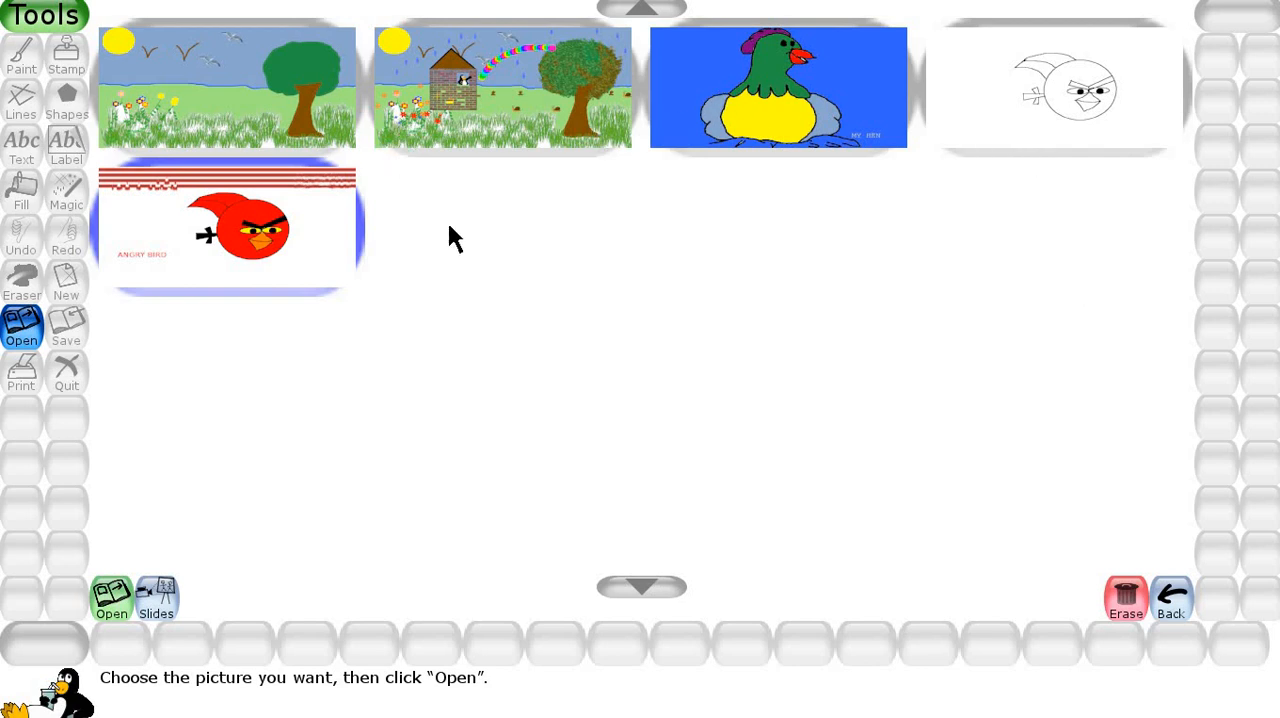
pyautogui.click(159, 615)
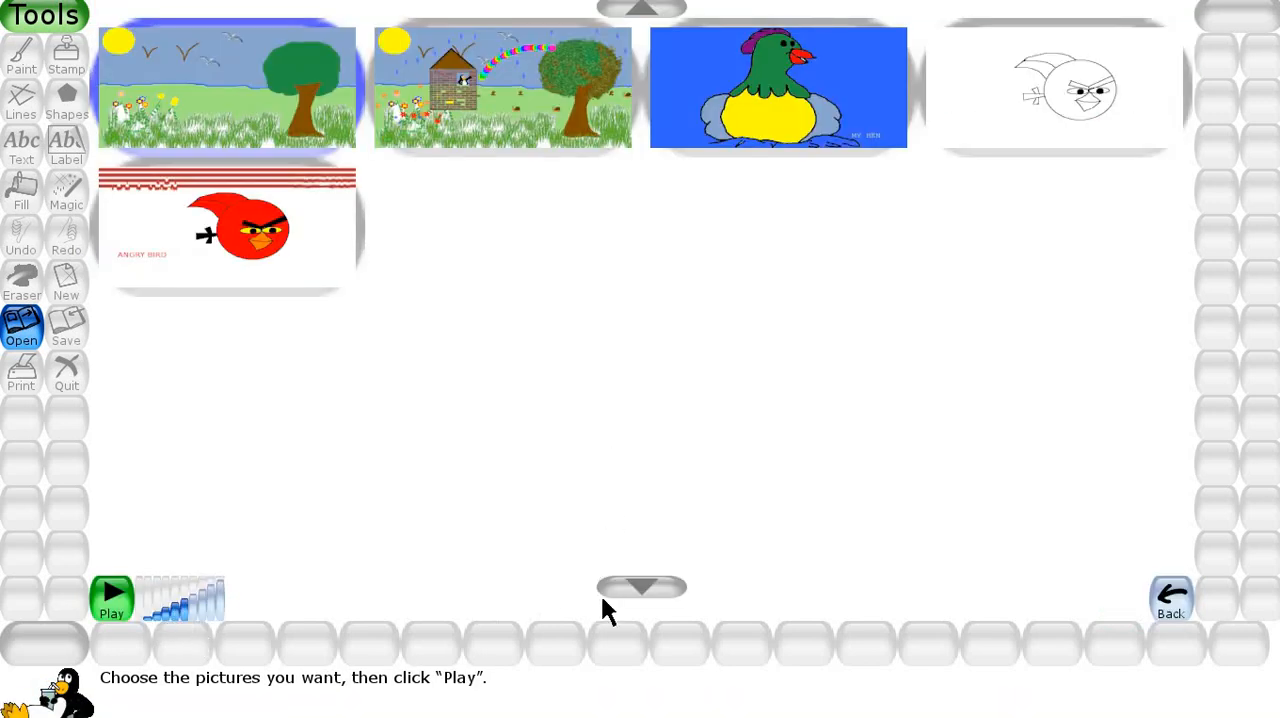
pyautogui.click(114, 612)
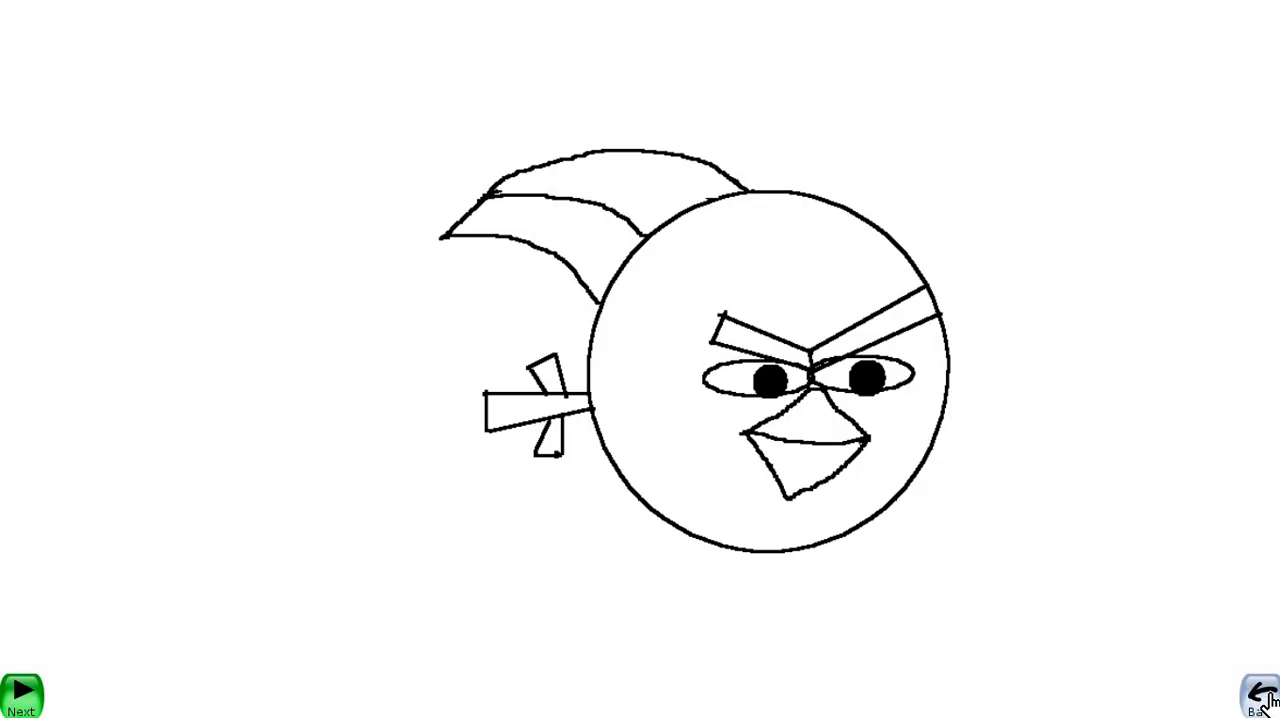
pyautogui.click(1262, 698)
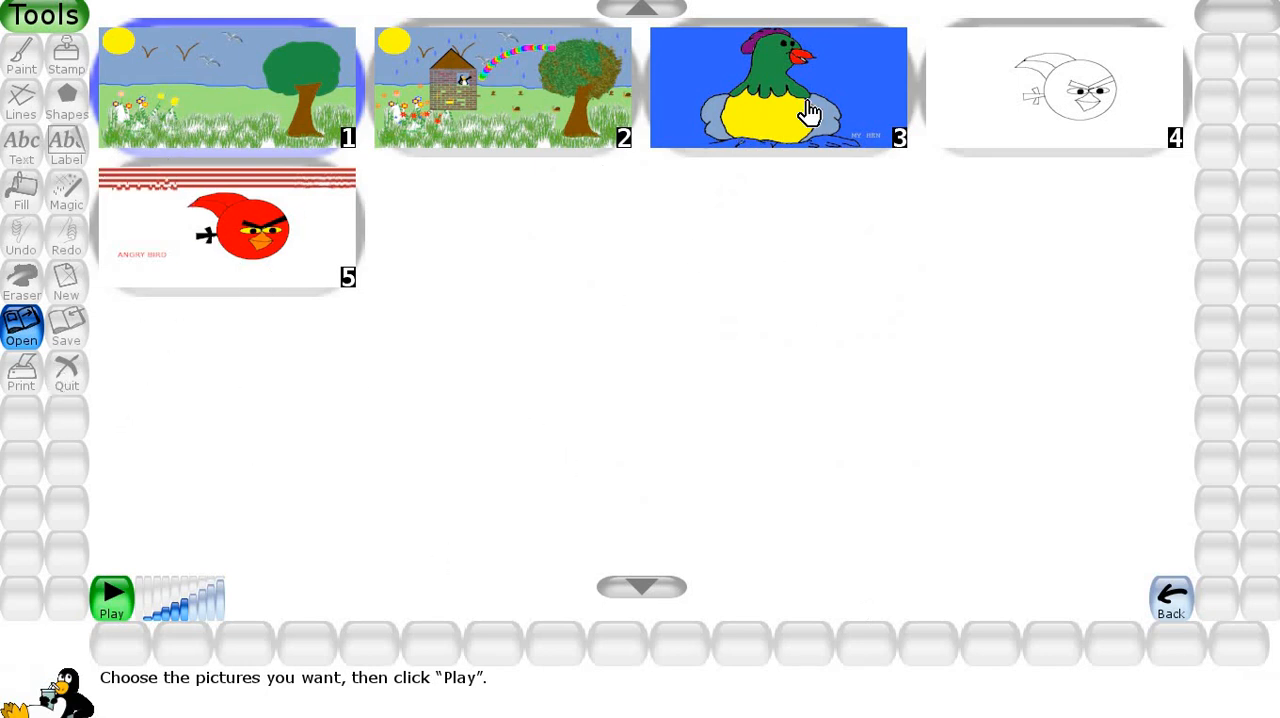
# Take the coloured Angry Bird out of the slideshow selection, return to the saved pictures and reopen that drawing.
pyautogui.click(253, 257)
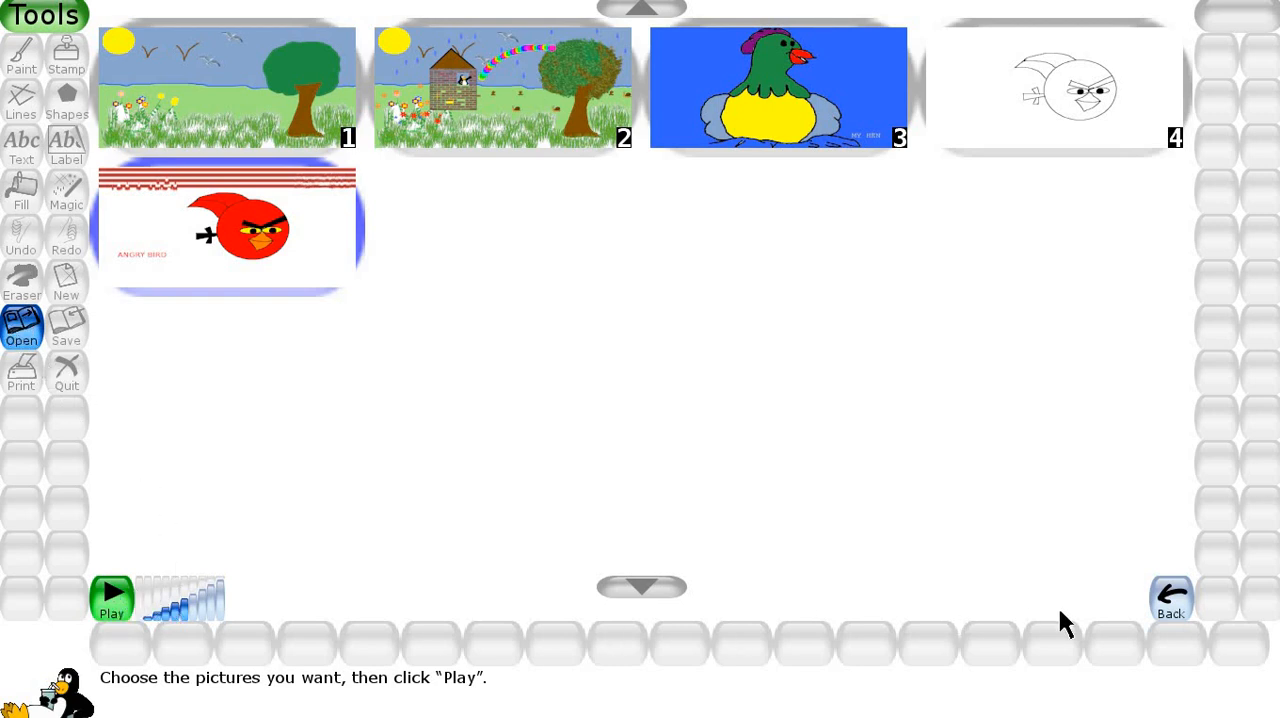
pyautogui.click(1171, 600)
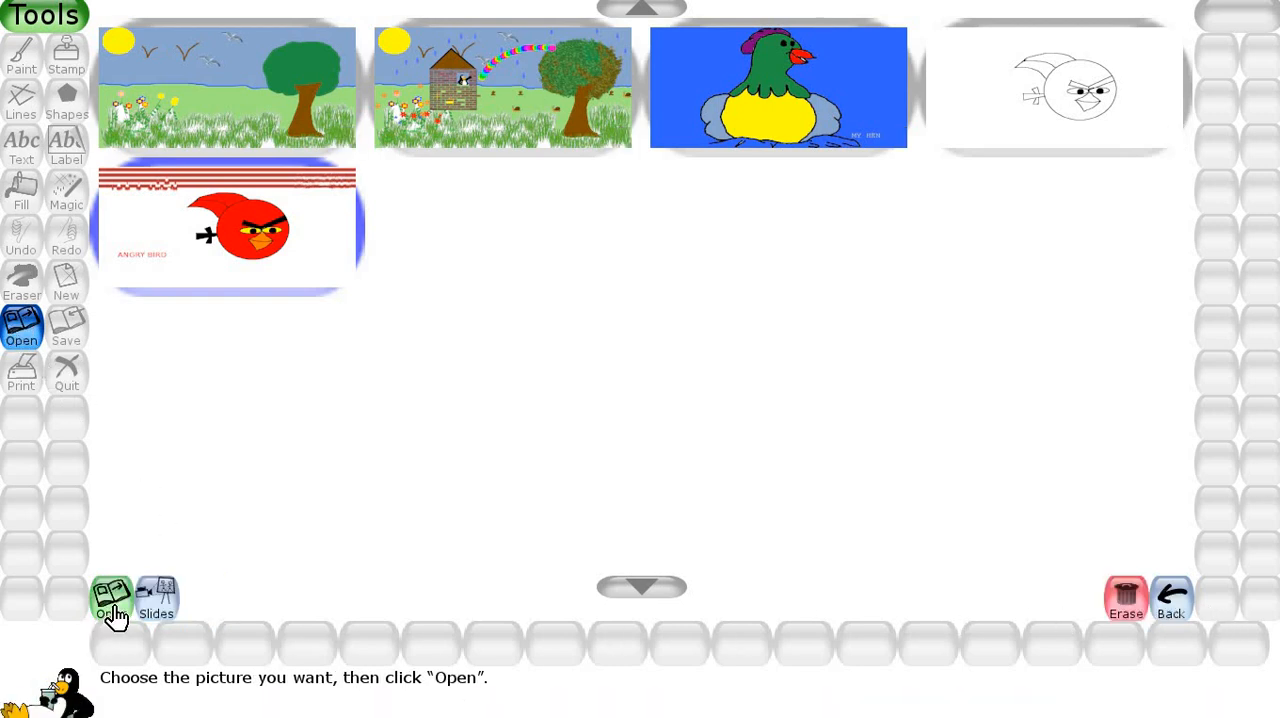
pyautogui.click(114, 612)
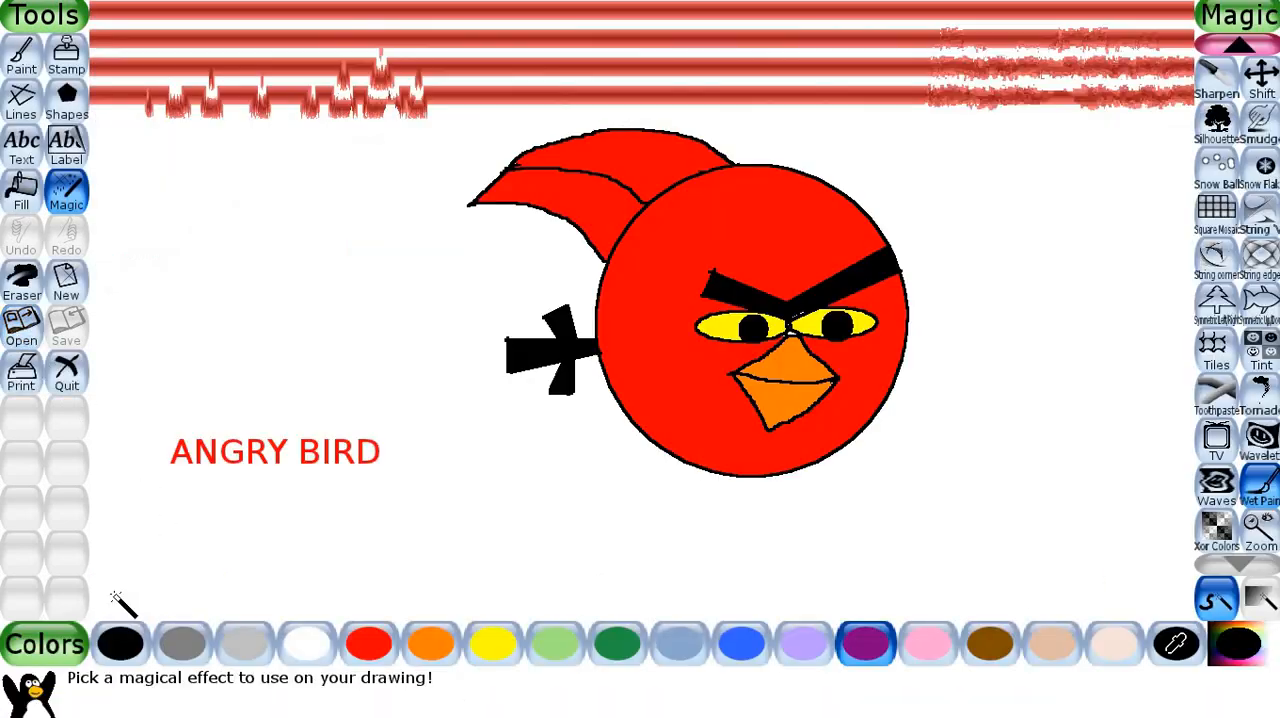
# Start a new drawing from the desert tortoise colouring picture among the starter colours and pictures.
pyautogui.click(66, 290)
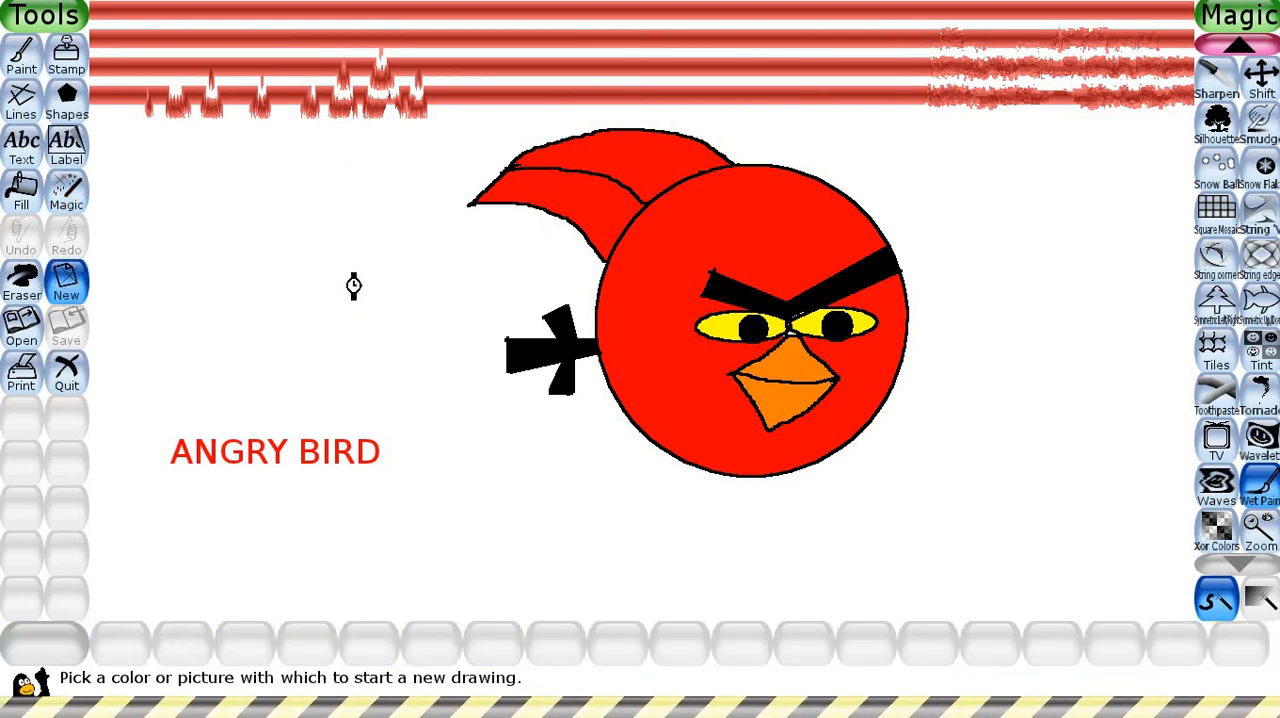
pyautogui.scroll(-7, 420, 322)
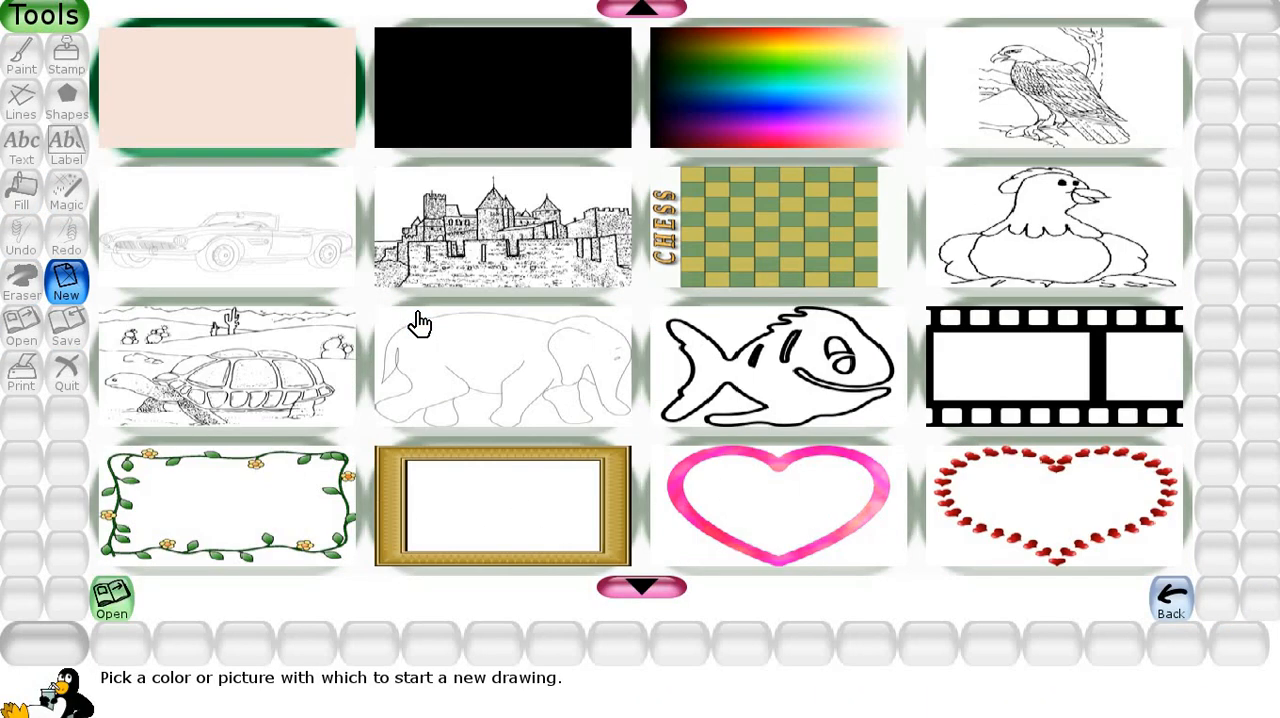
pyautogui.scroll(5, 400, 208)
pyautogui.scroll(2, 400, 209)
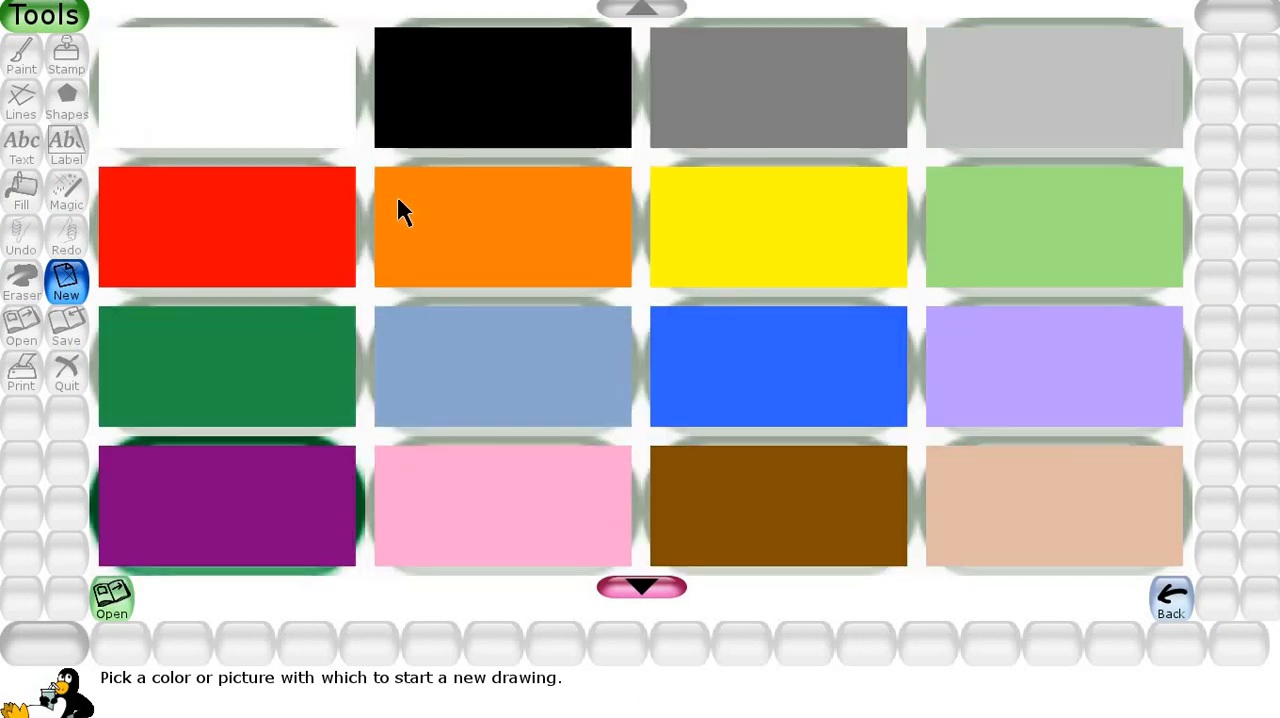
pyautogui.scroll(-3, 420, 240)
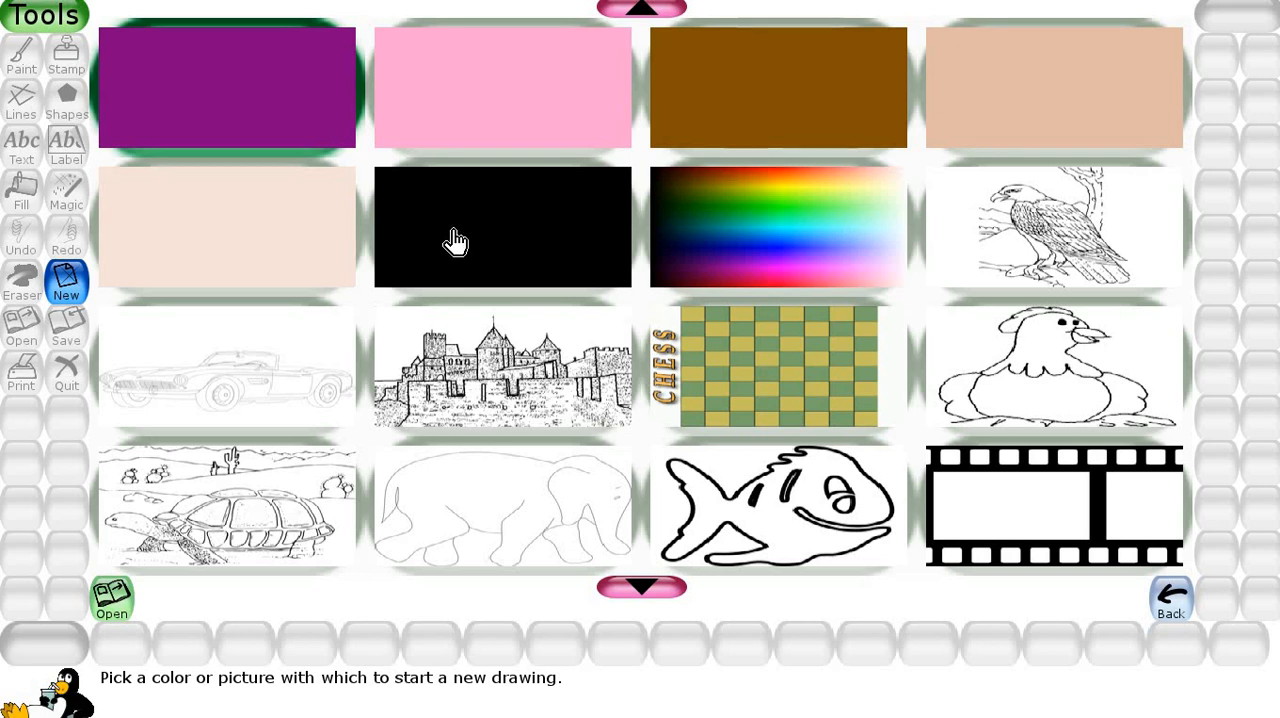
pyautogui.scroll(-2, 445, 236)
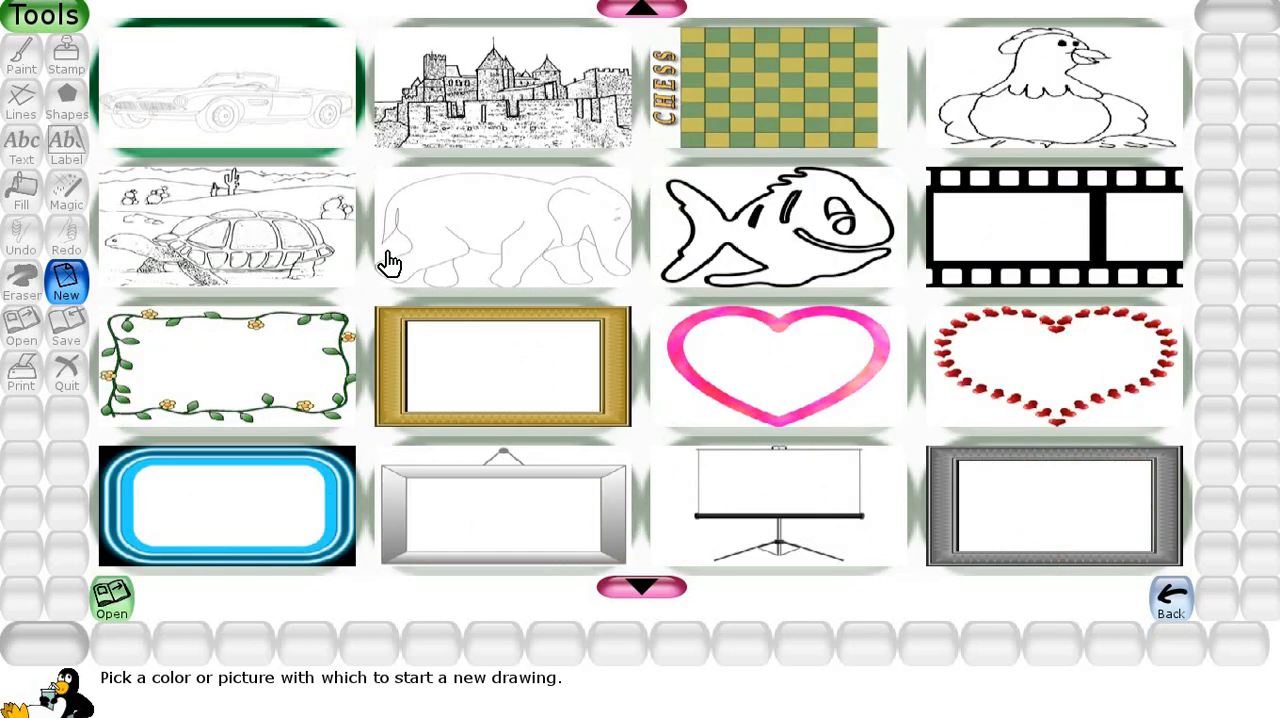
pyautogui.click(291, 246)
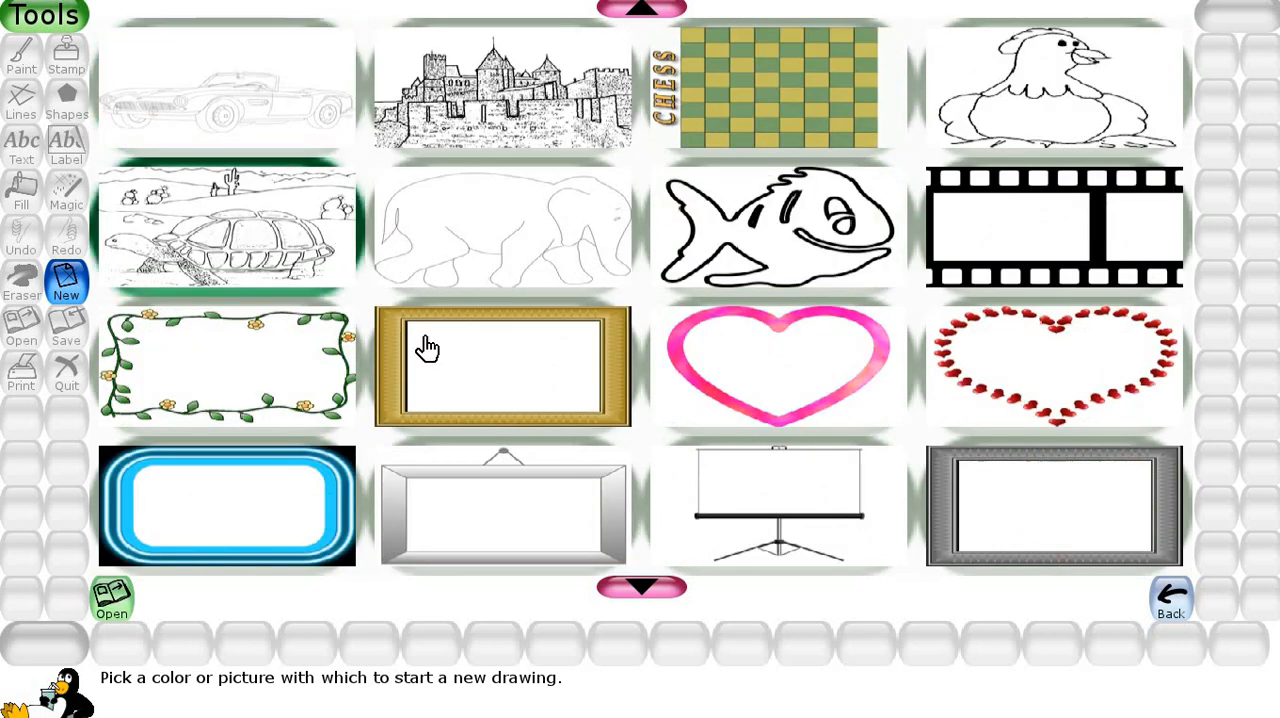
pyautogui.click(113, 598)
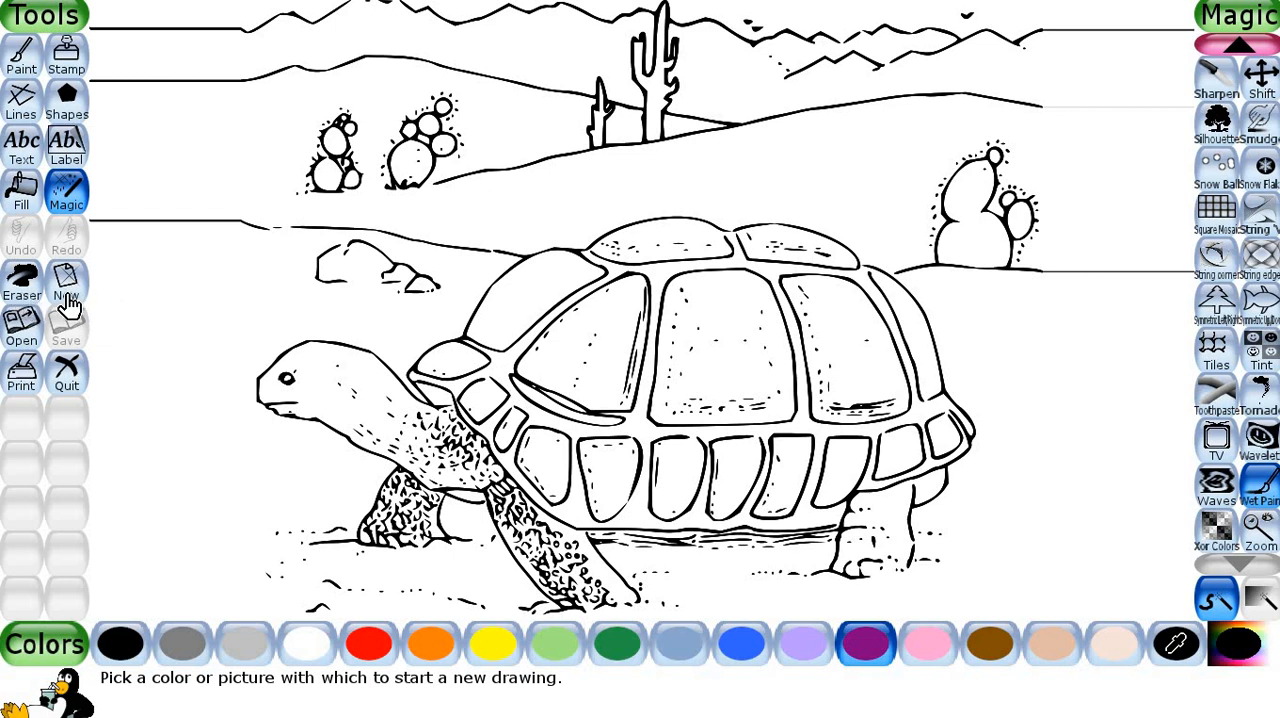
# Quit the painting program and confirm being done.
pyautogui.click(78, 376)
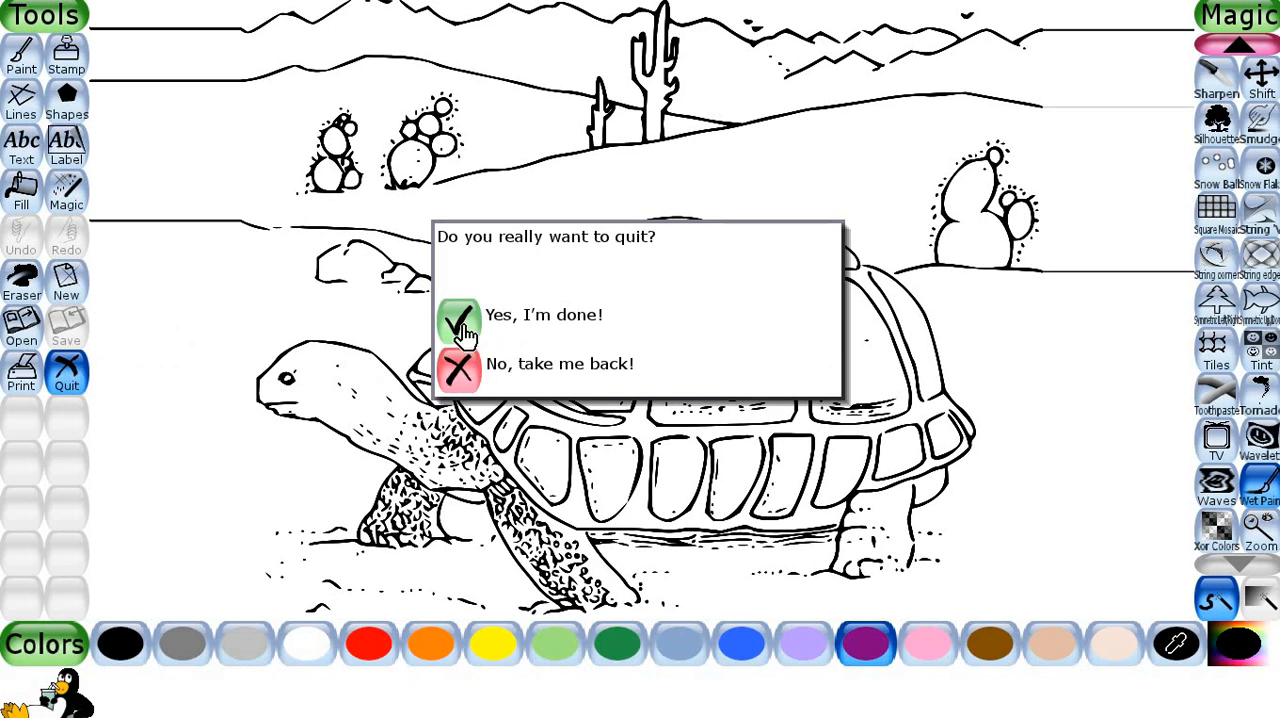
pyautogui.click(466, 330)
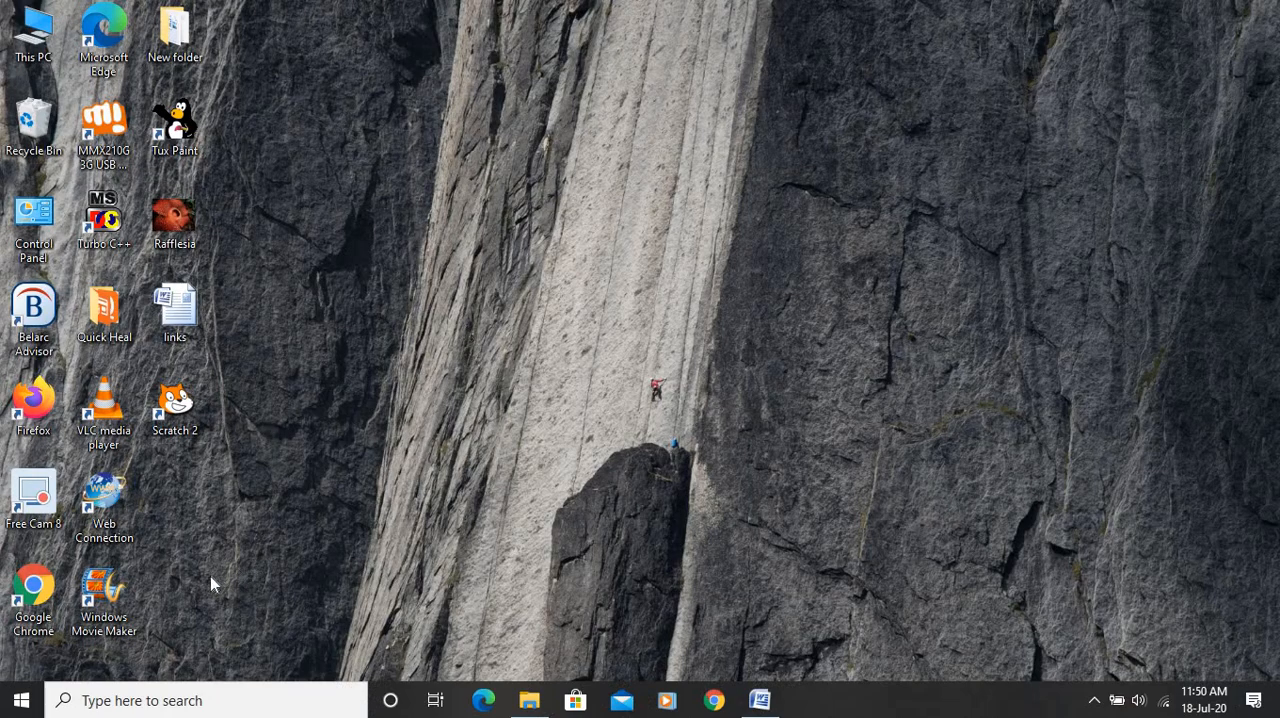